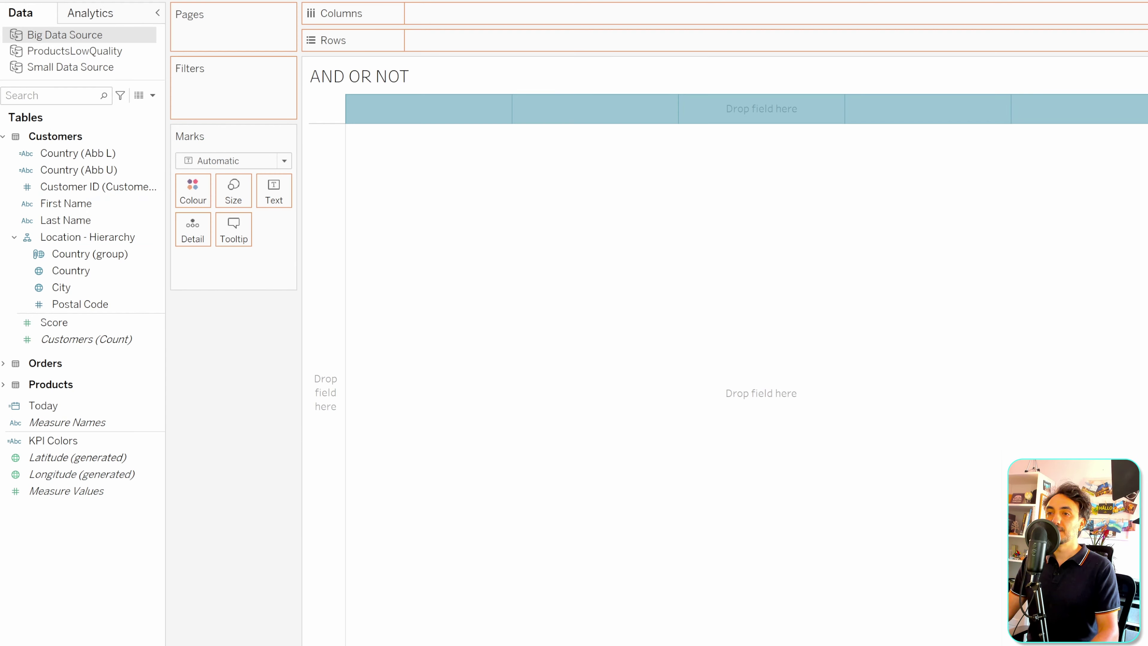
- Put Customer ID, First Name and Country on Rows and make SUM(Score) discrete
{"action": "left_click_drag", "start_coordinate": [65, 204], "coordinate": [587, 40]}
{"action": "left_click_drag", "start_coordinate": [71, 270], "coordinate": [682, 45]}
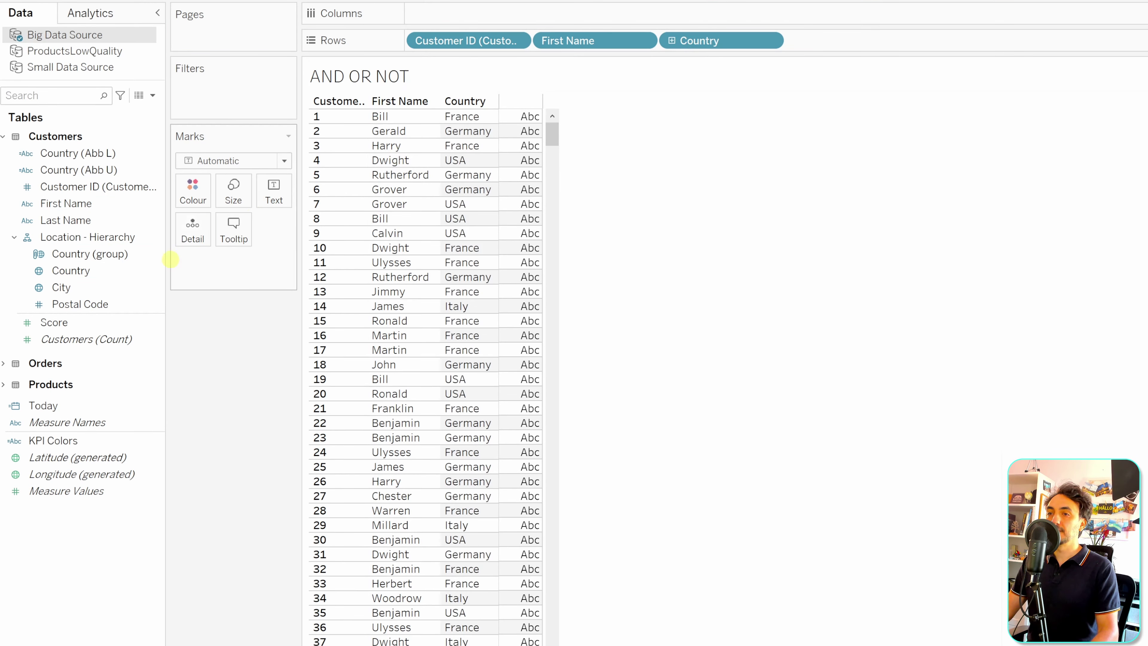
{"action": "left_click_drag", "start_coordinate": [54, 322], "coordinate": [829, 55]}
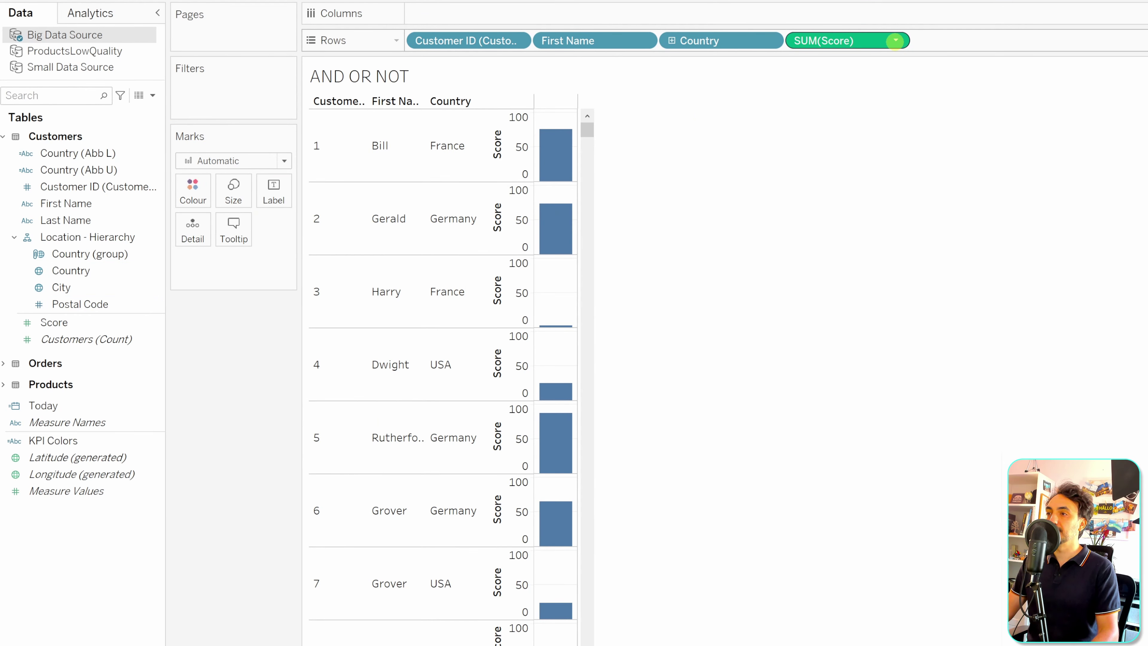
{"action": "left_click", "coordinate": [894, 41]}
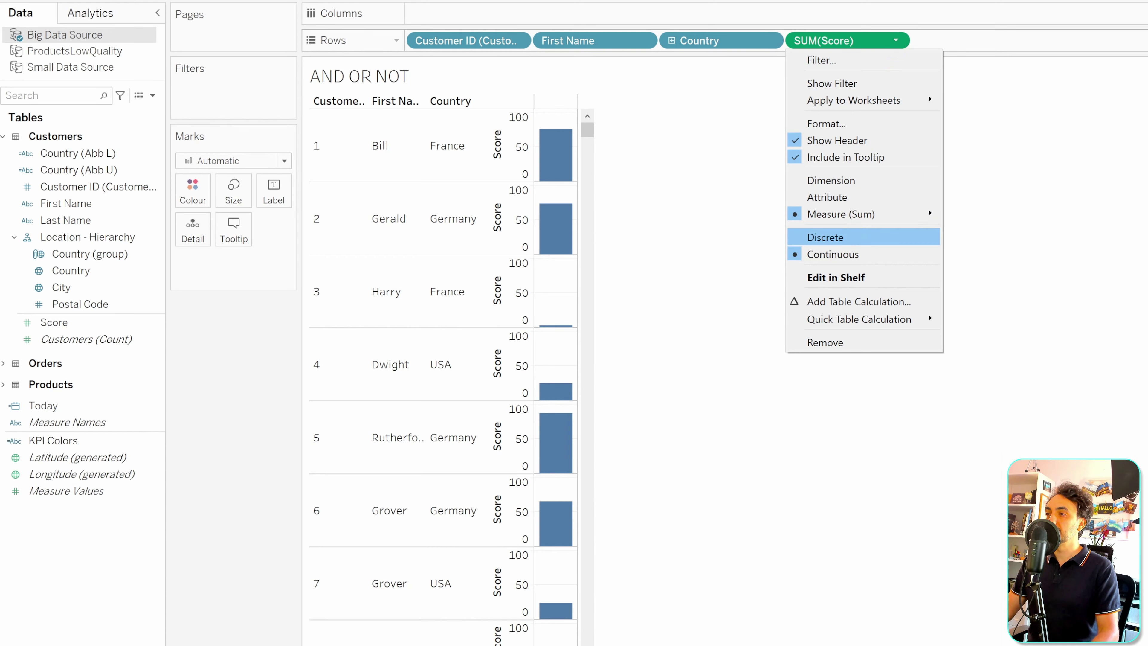
{"action": "left_click", "coordinate": [854, 237]}
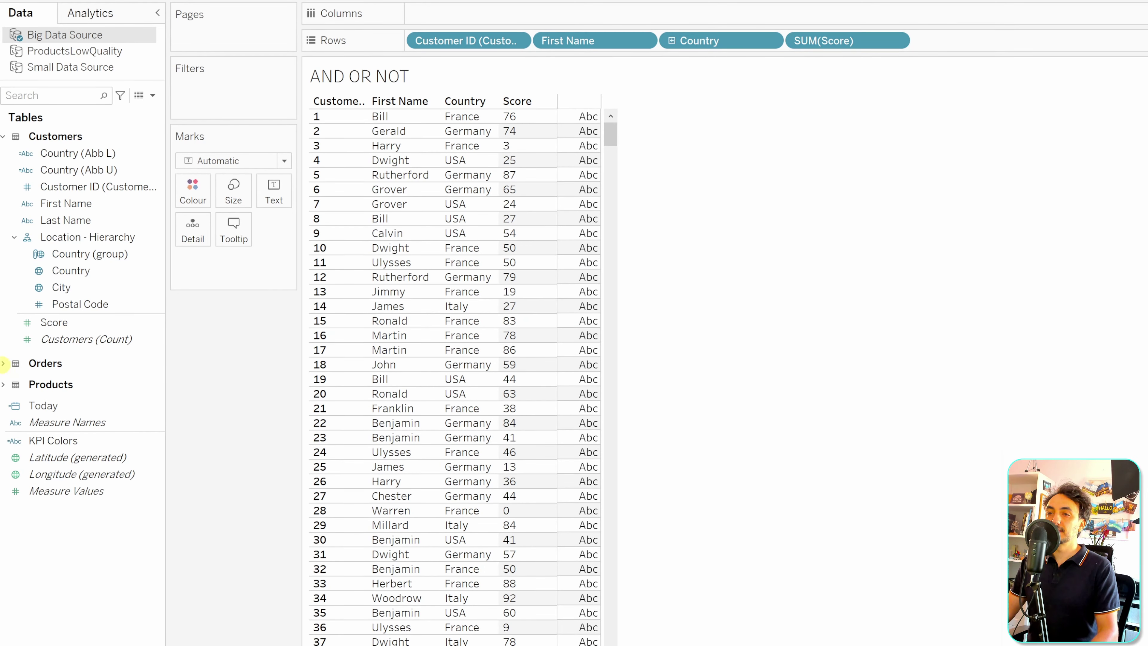
- Add Sales from the Orders table to Columns to show each customer's total sales as bars
{"action": "left_click", "coordinate": [3, 363]}
{"action": "scroll", "coordinate": [90, 361], "scroll_direction": "down", "scroll_amount": 3}
{"action": "left_click_drag", "start_coordinate": [53, 532], "coordinate": [447, 14]}
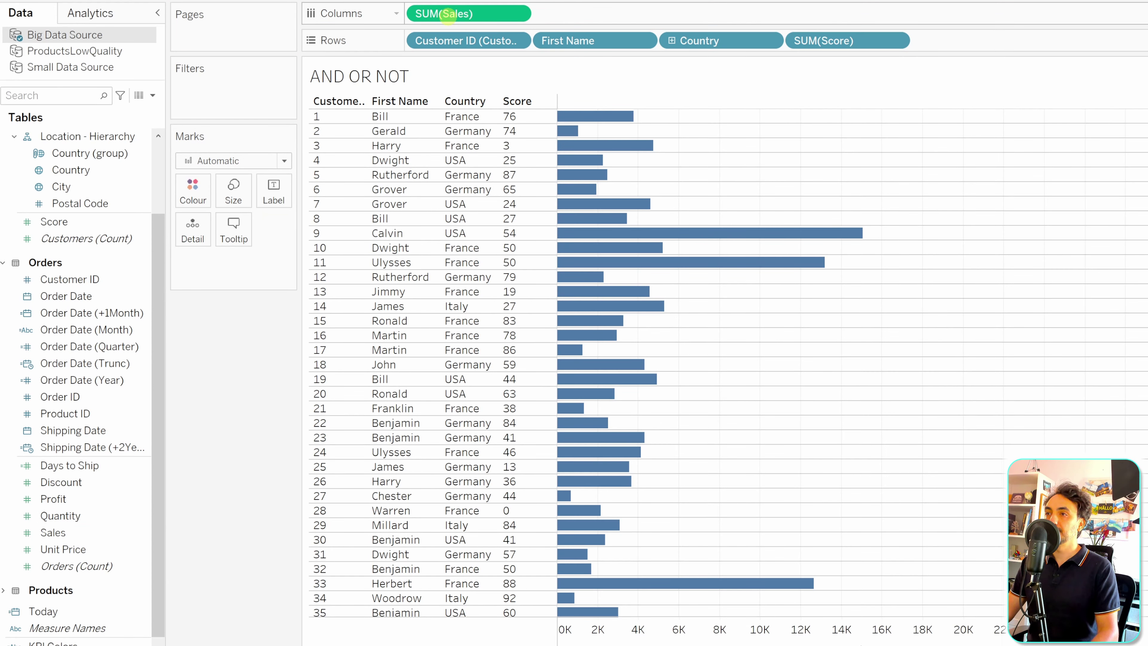
{"action": "mouse_move", "coordinate": [582, 207]}
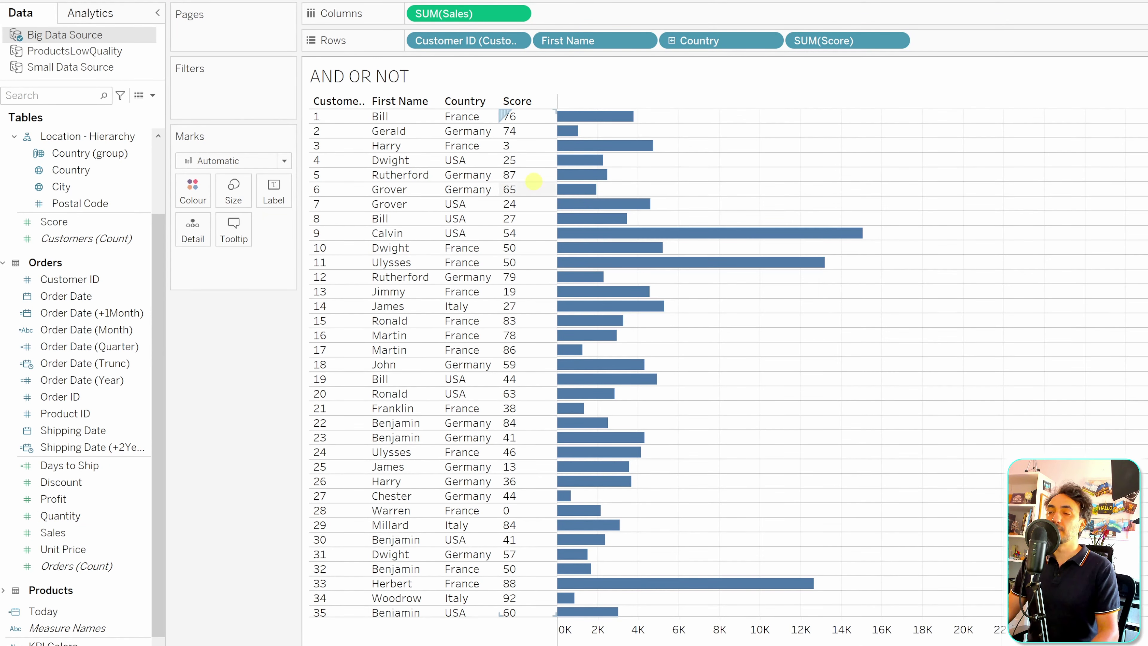
{"action": "mouse_move", "coordinate": [587, 117]}
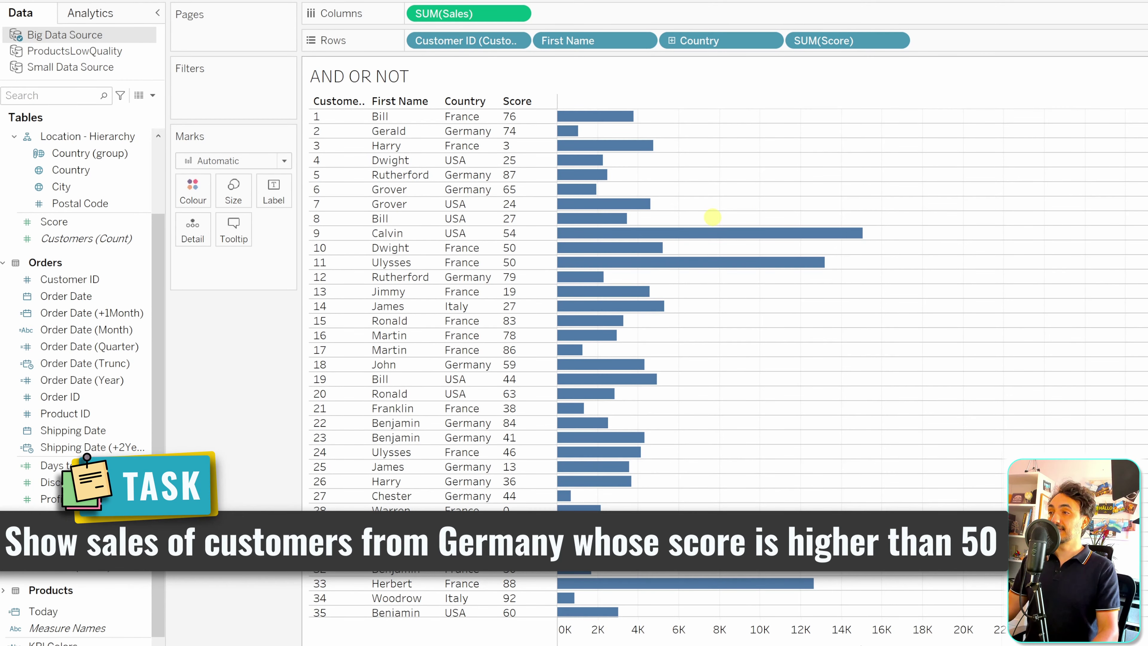
{"action": "mouse_move", "coordinate": [585, 300]}
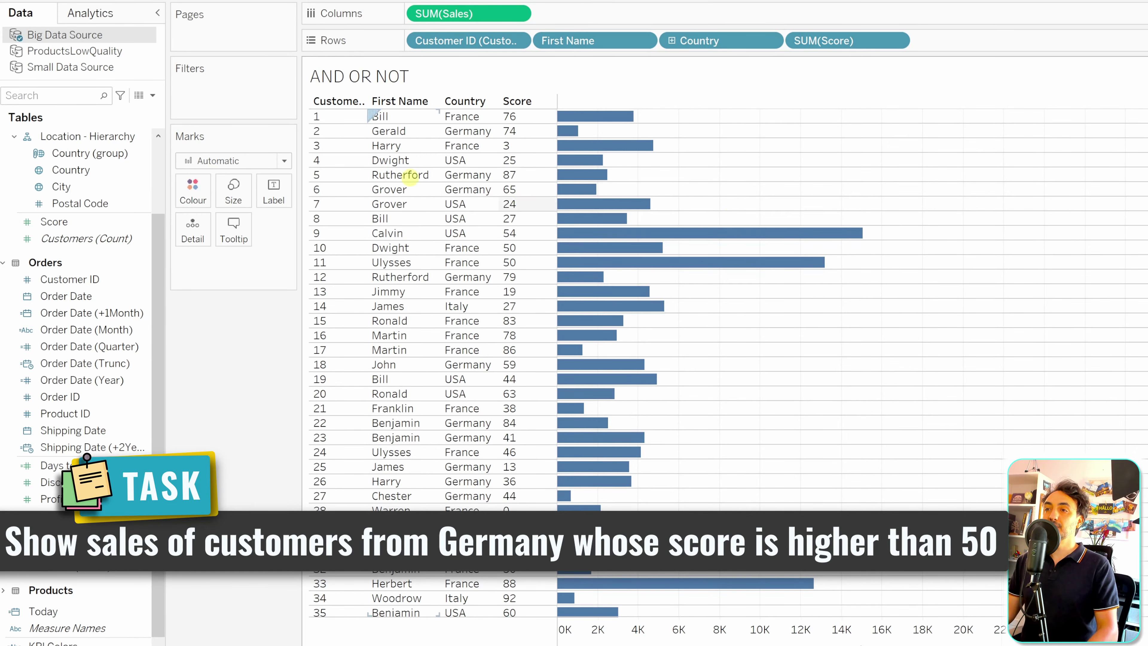
- Create a calculated field 'Sales (AND)' starting IF [Country] = "Germany" AND [Score] > 50
{"action": "left_click", "coordinate": [152, 95]}
{"action": "left_click", "coordinate": [113, 110]}
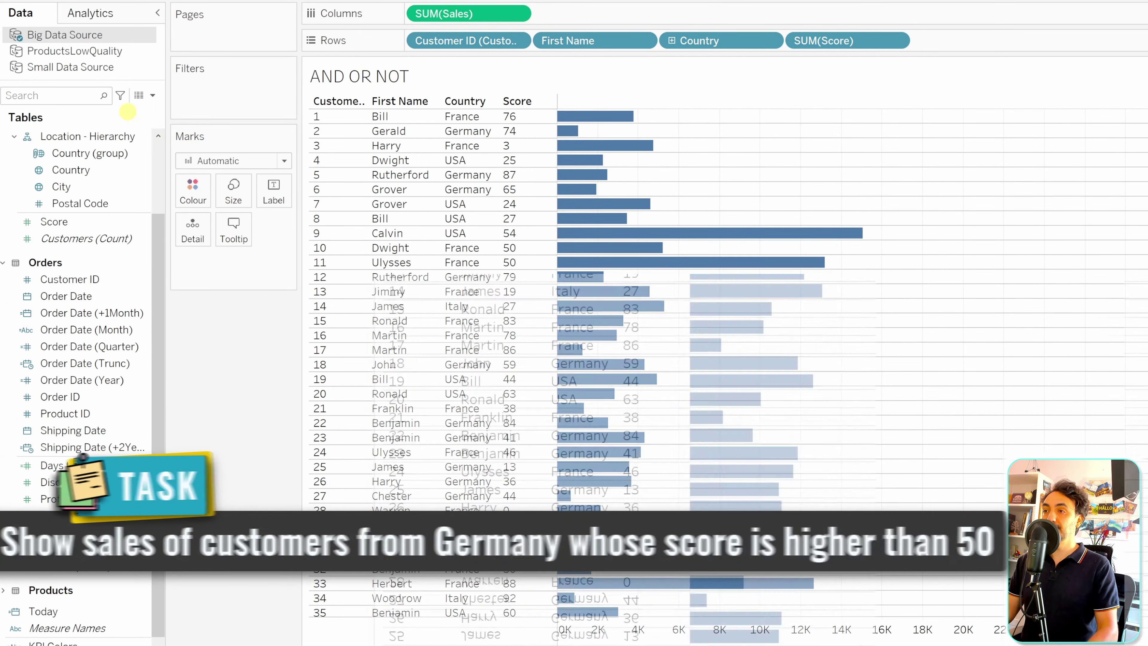
{"action": "type", "text": "Sales "}
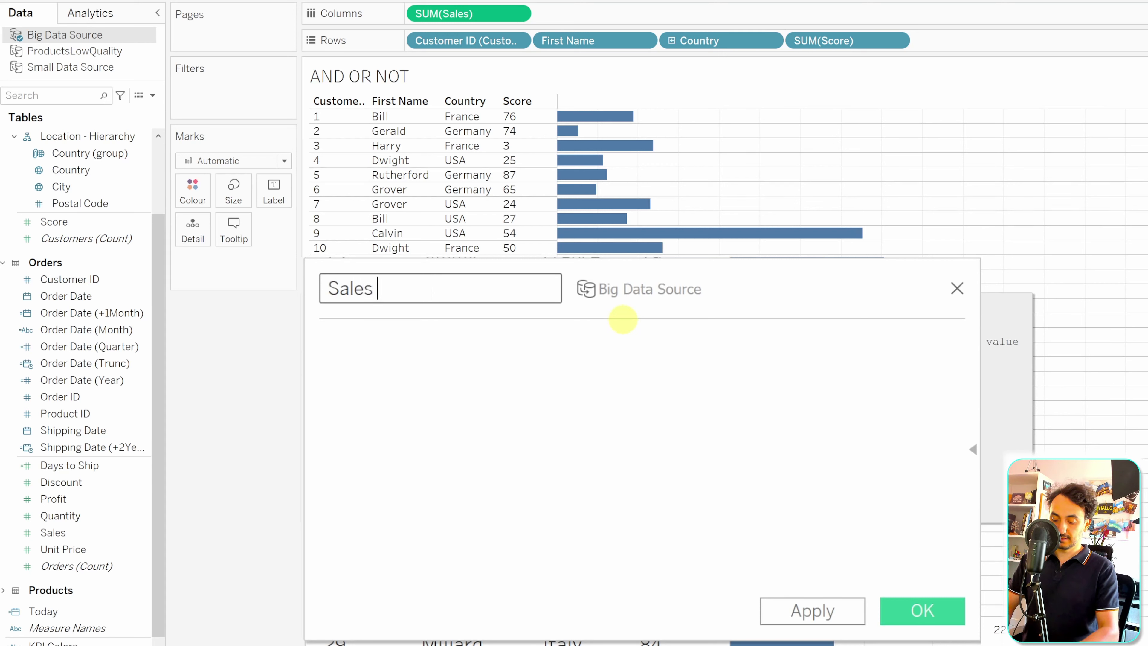
{"action": "type", "text": "(AND)"}
{"action": "left_click", "coordinate": [561, 489]}
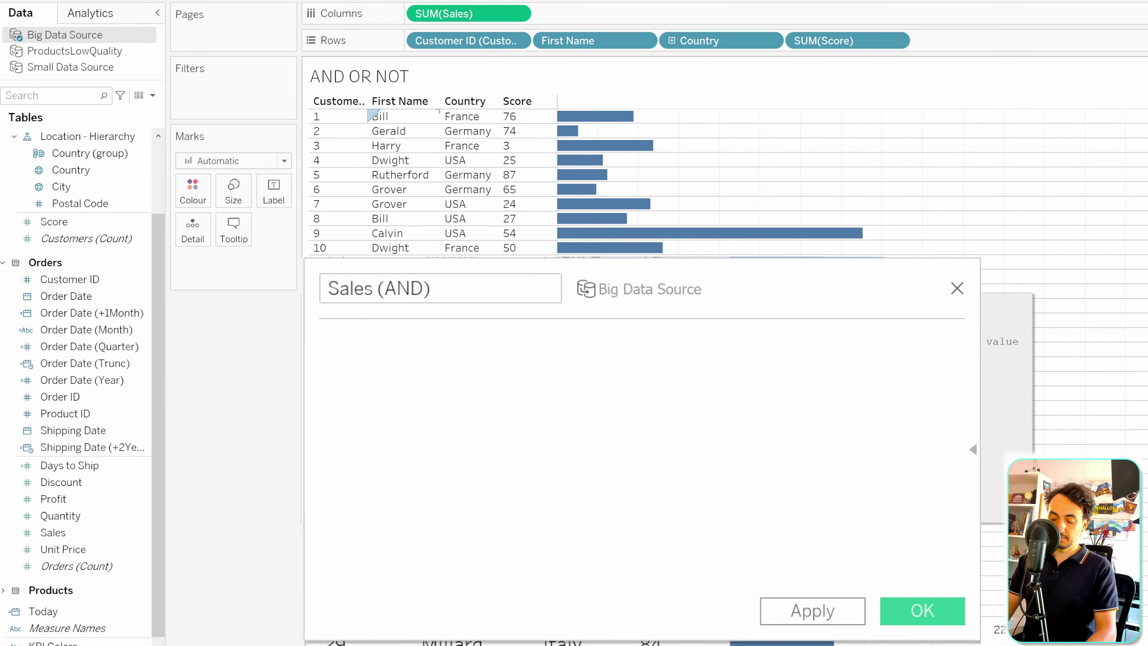
{"action": "type", "text": "IF"}
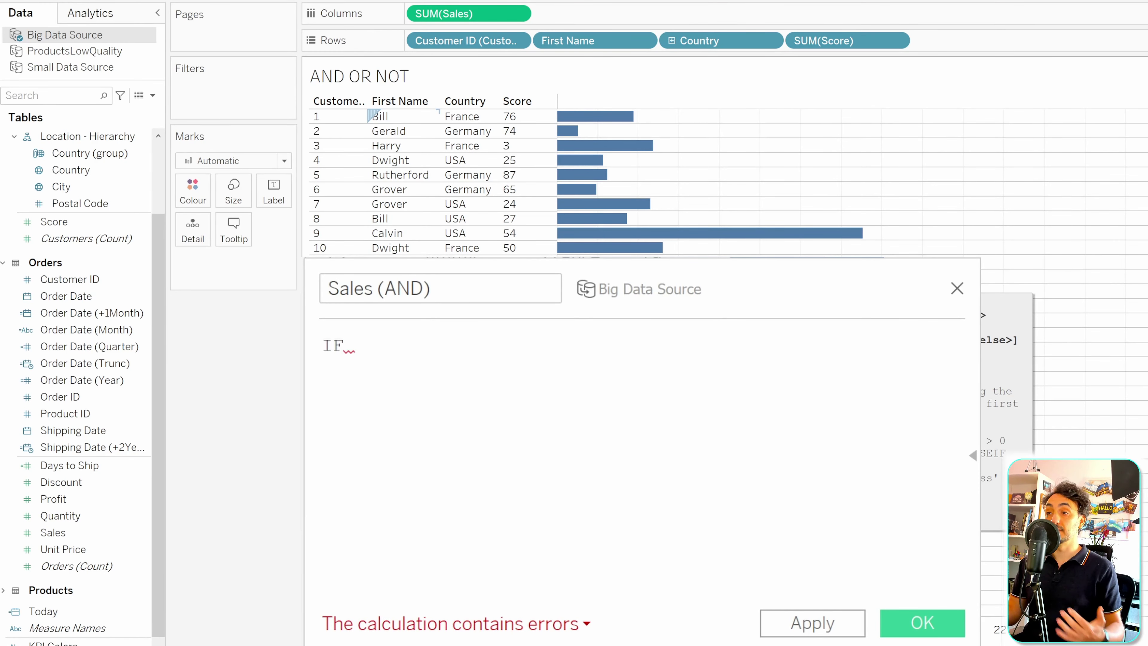
{"action": "type", "text": "Coun"}
{"action": "key", "text": "Down"}
{"action": "key", "text": "Down"}
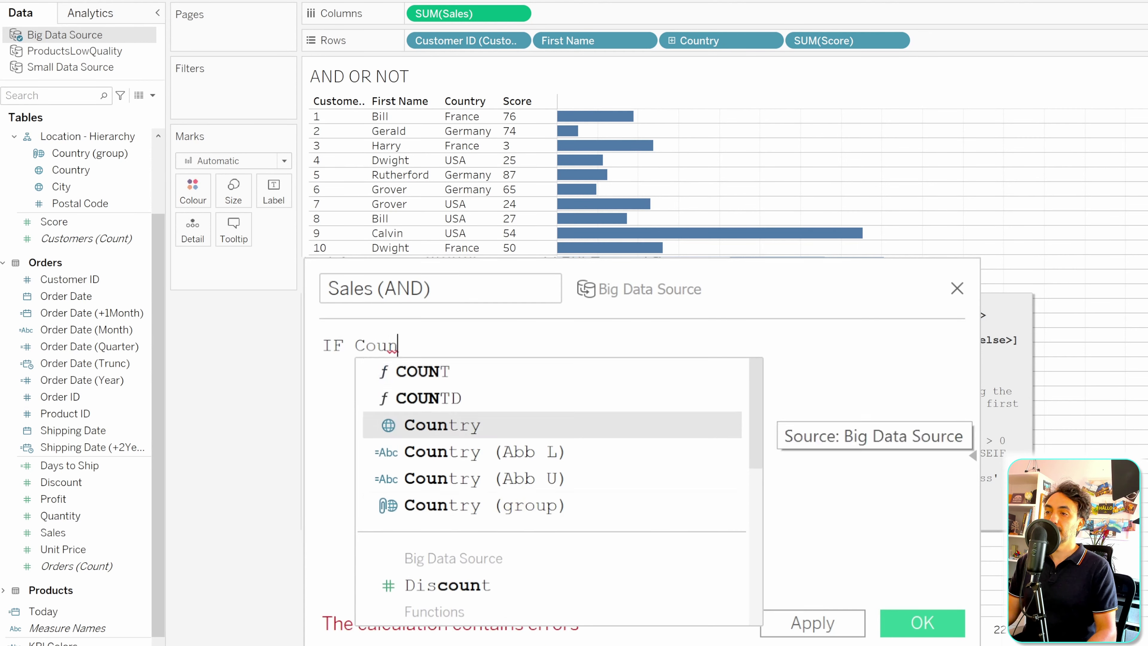
{"action": "key", "text": "Return"}
{"action": "type", "text": "= \"Germany"}
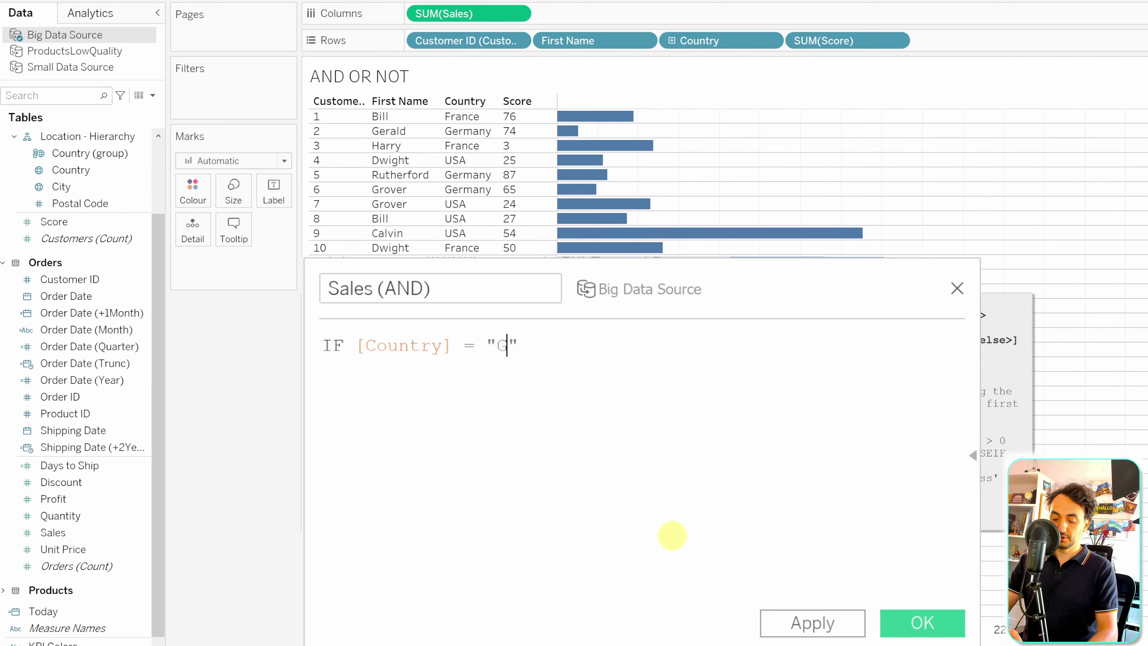
{"action": "type", "text": "\" "}
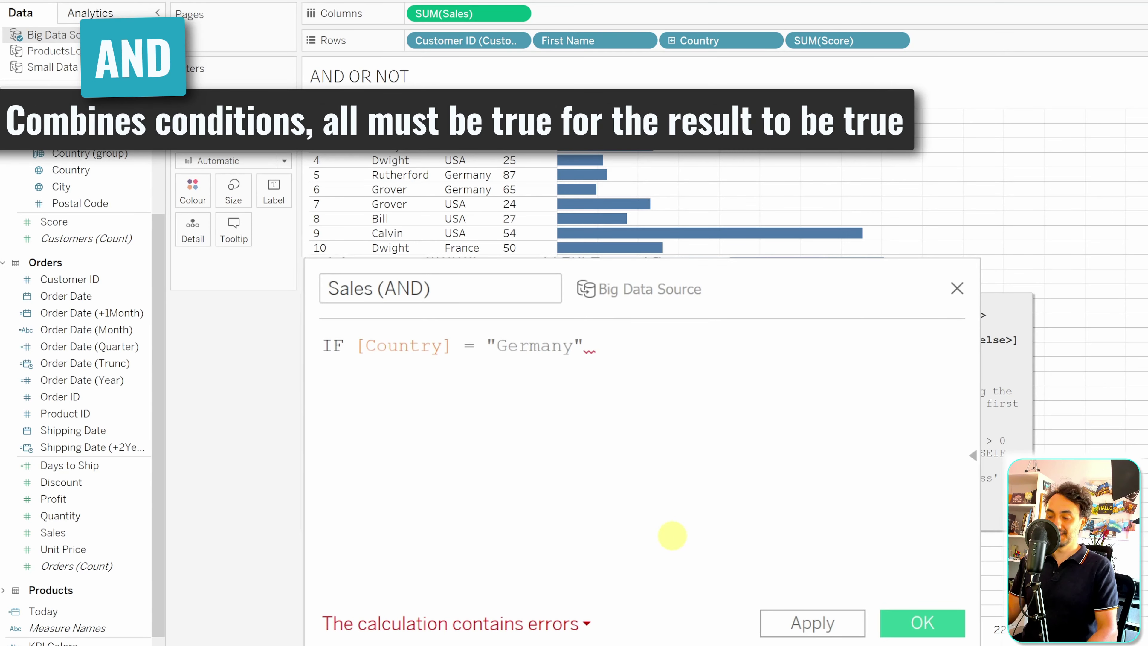
{"action": "type", "text": "AND"}
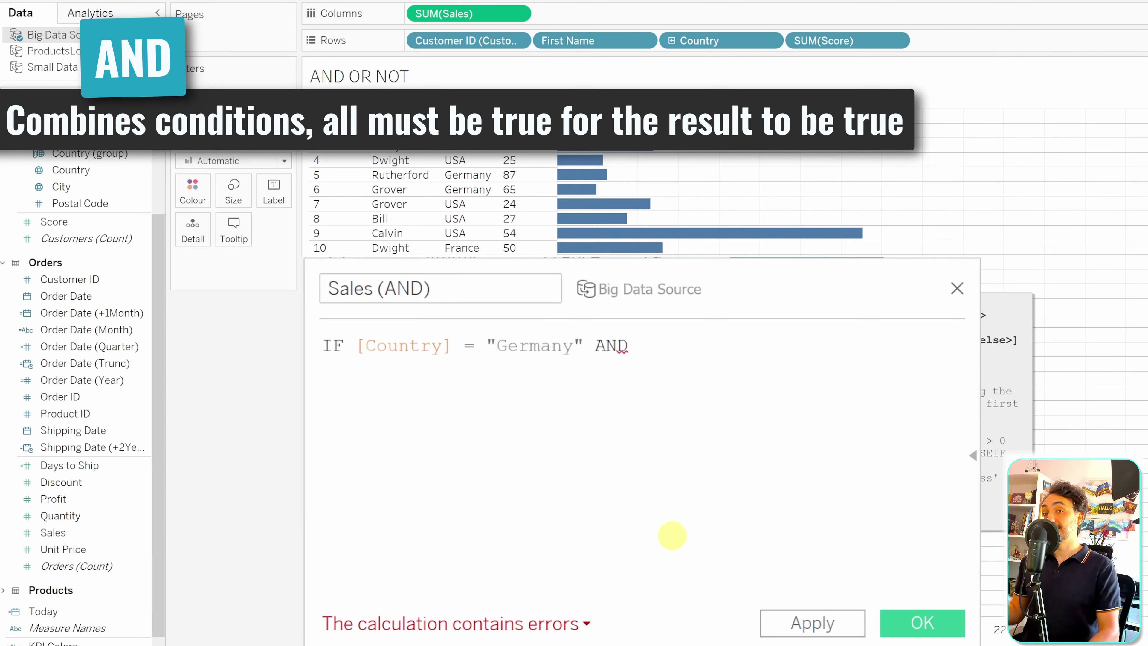
{"action": "type", "text": "Score"}
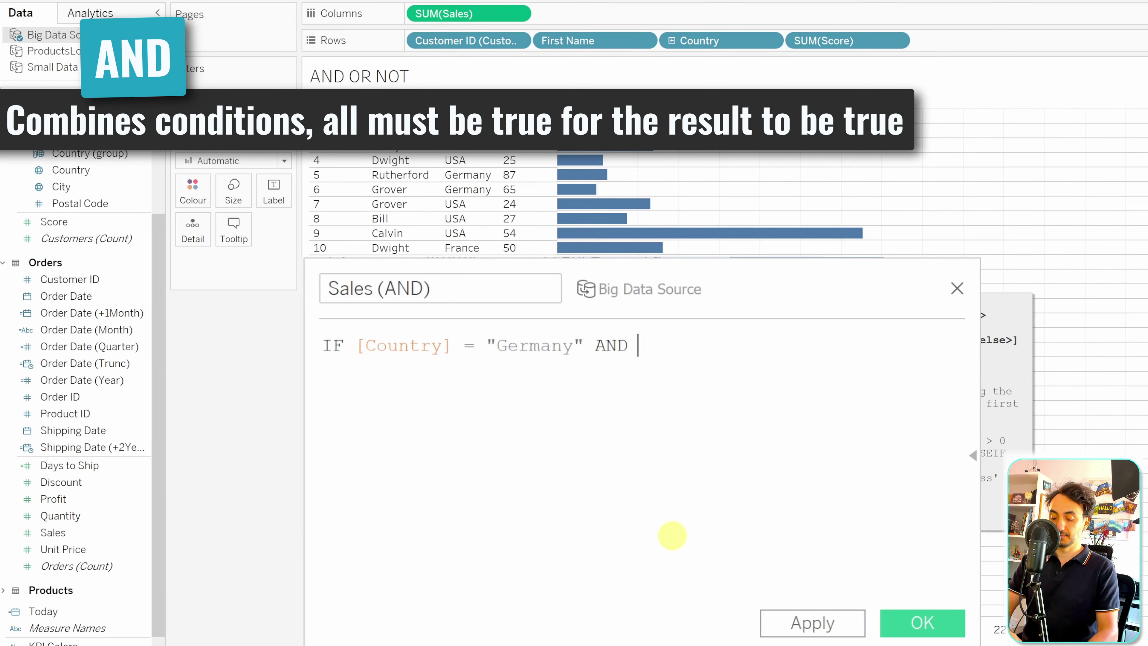
{"action": "left_click", "coordinate": [713, 371]}
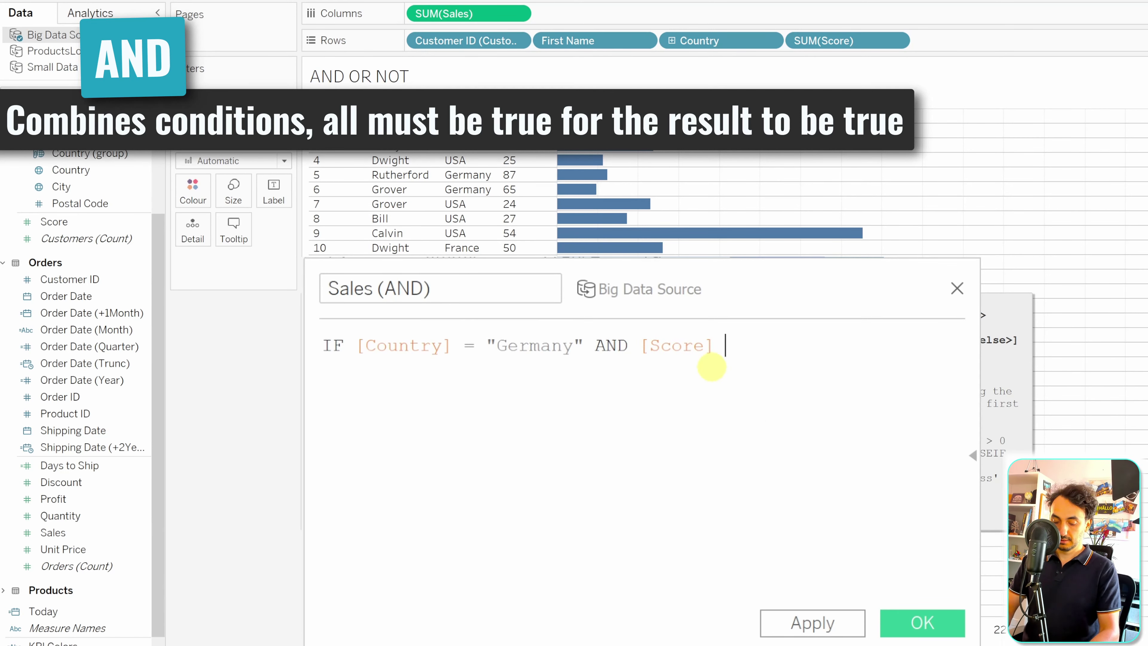
{"action": "type", "text": "> 50"}
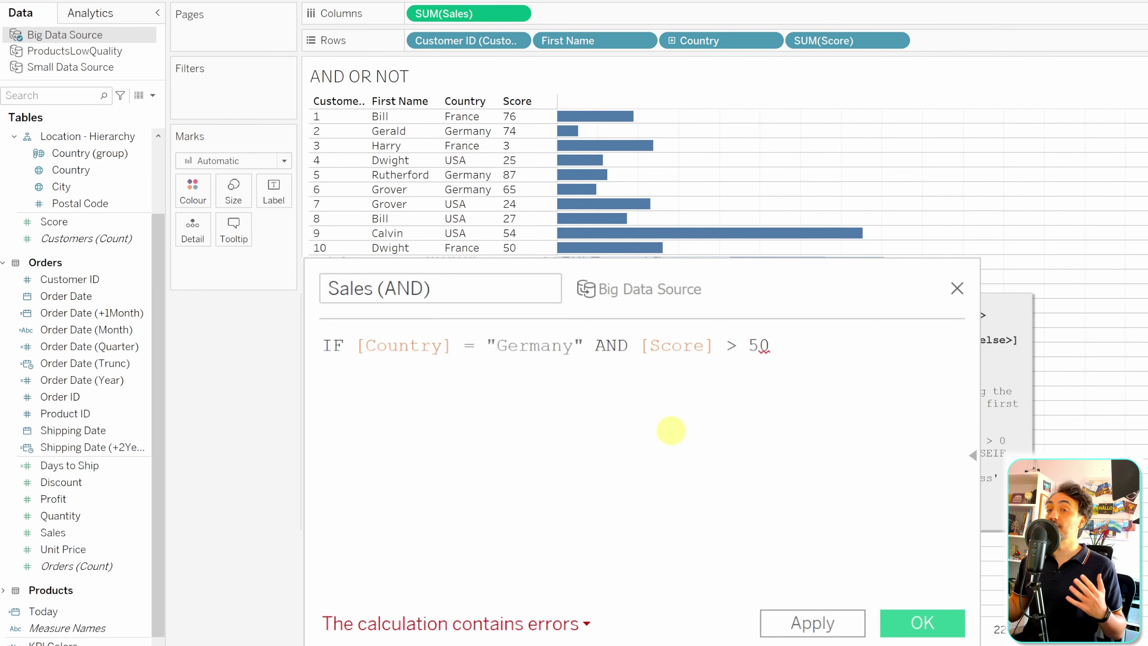
- Finish the formula with THEN [Sales] END and save the calculation
{"action": "key", "text": "Return"}
{"action": "type", "text": "T"}
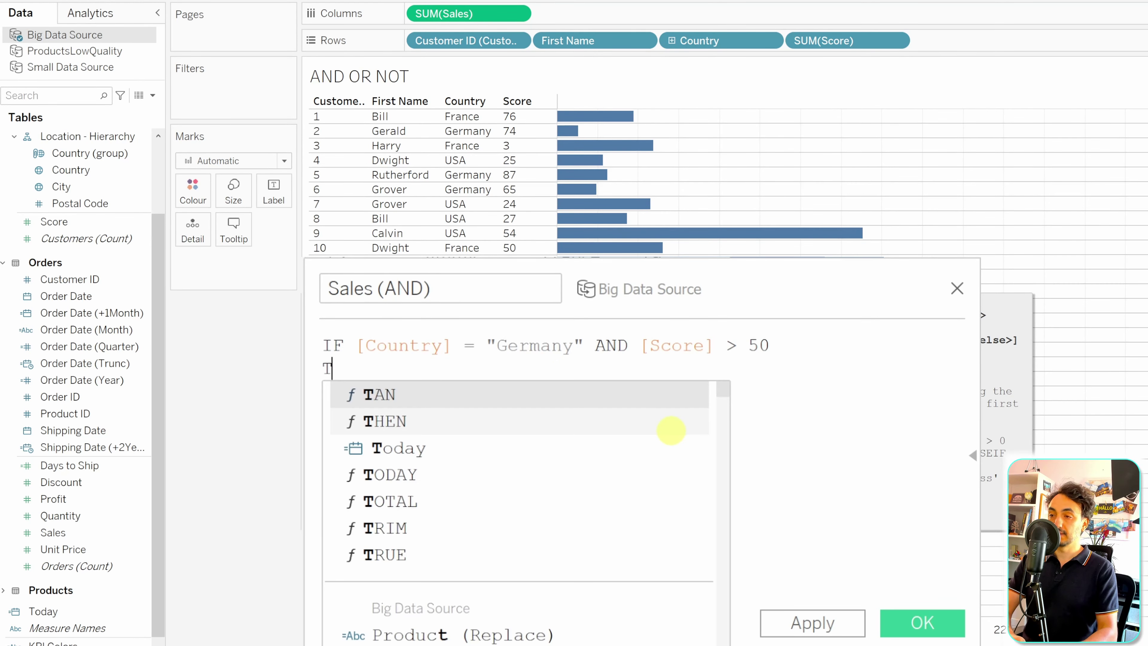
{"action": "type", "text": "HEN Sal"}
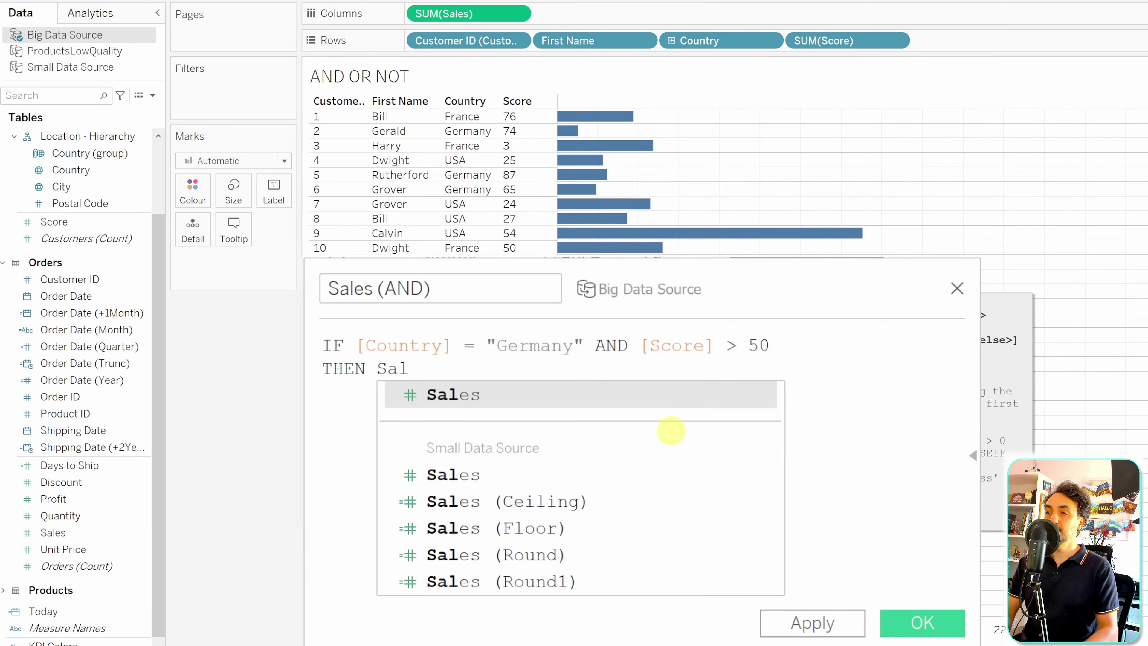
{"action": "key", "text": "Return"}
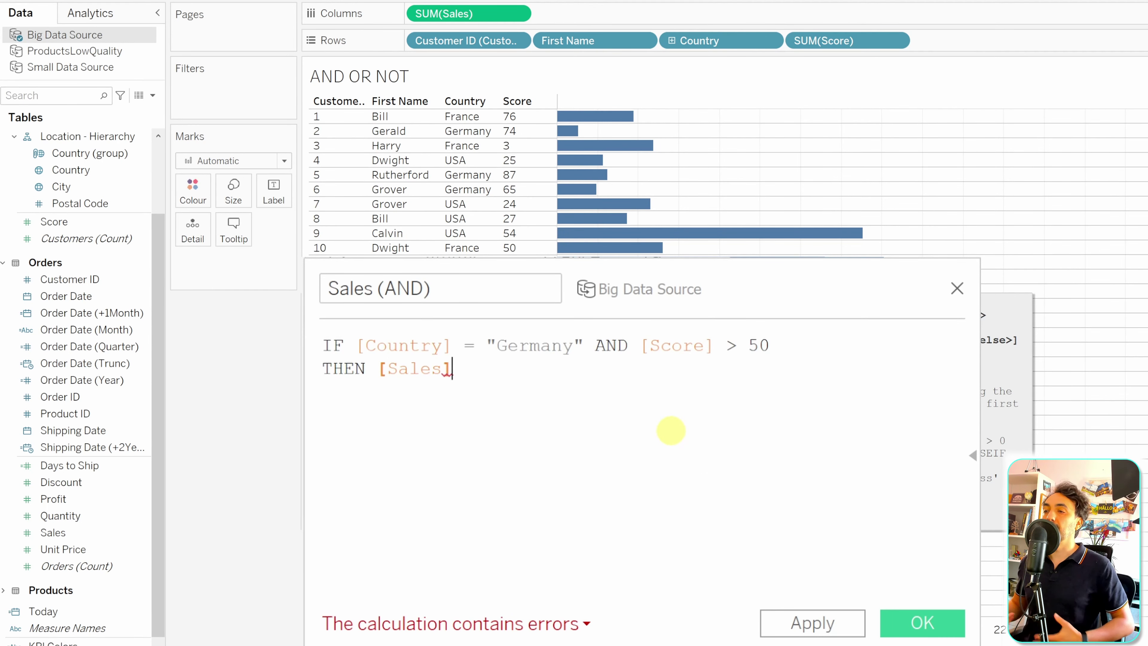
{"action": "key", "text": "Return"}
{"action": "type", "text": "END"}
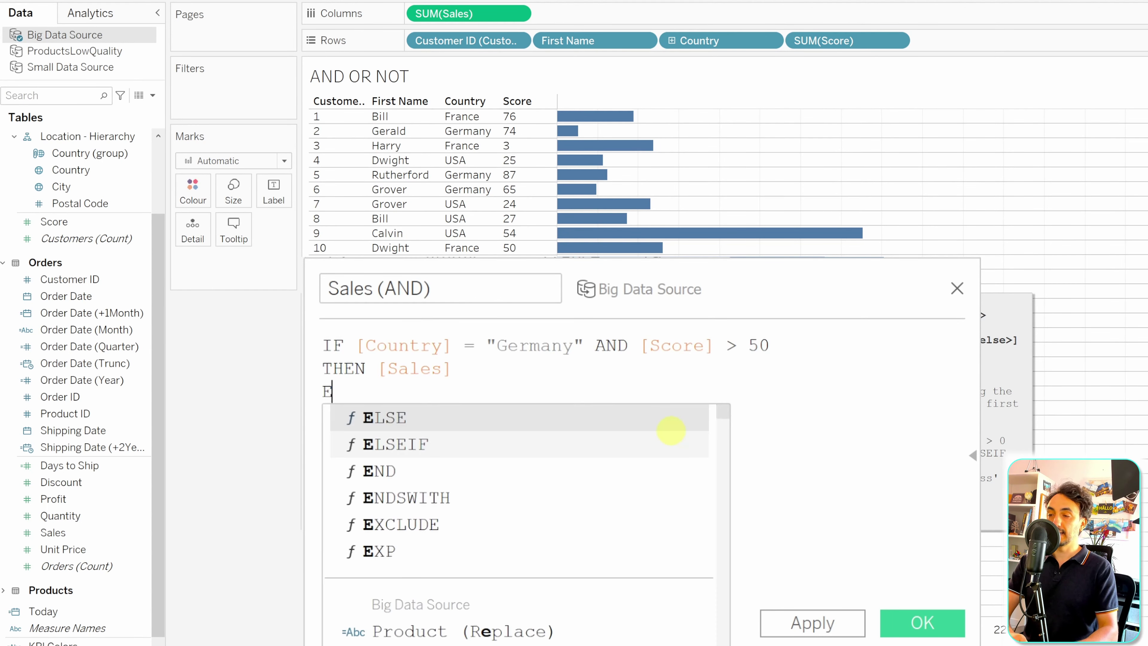
{"action": "key", "text": "Return"}
{"action": "key", "text": "Return"}
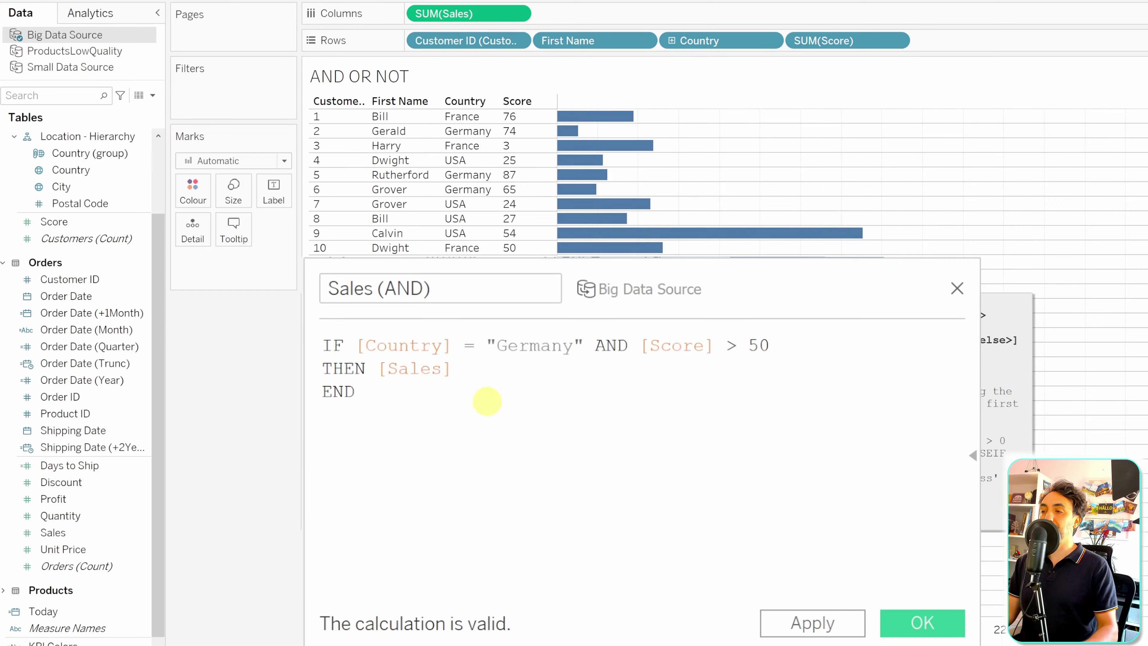
{"action": "left_click", "coordinate": [920, 619]}
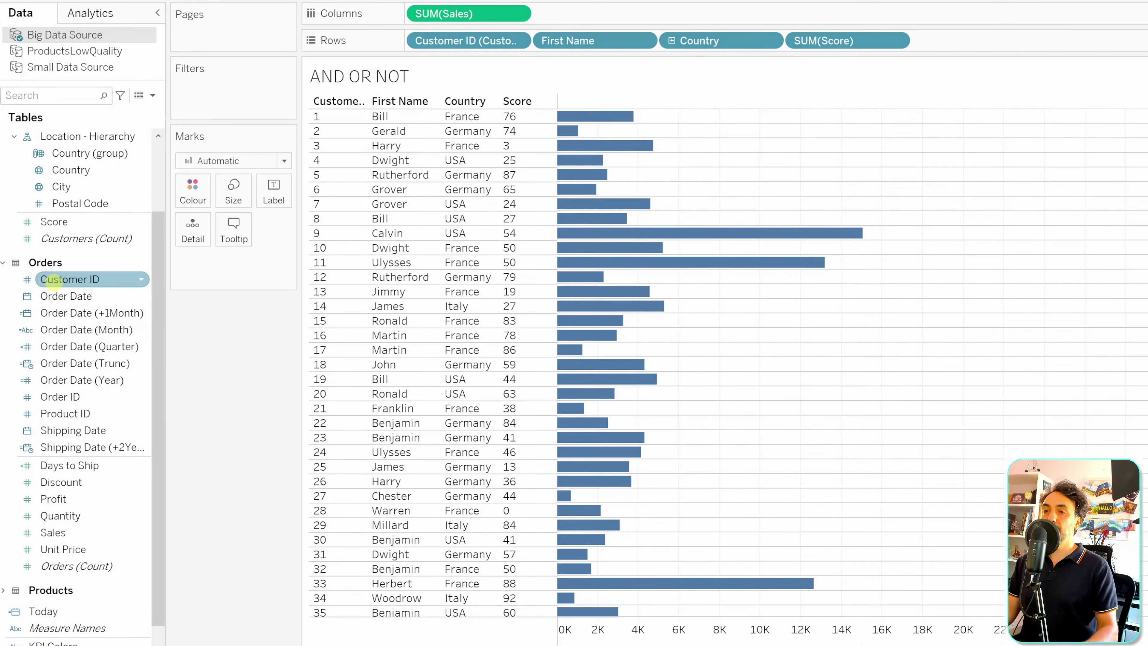
{"action": "left_click", "coordinate": [4, 262]}
{"action": "left_click", "coordinate": [3, 136]}
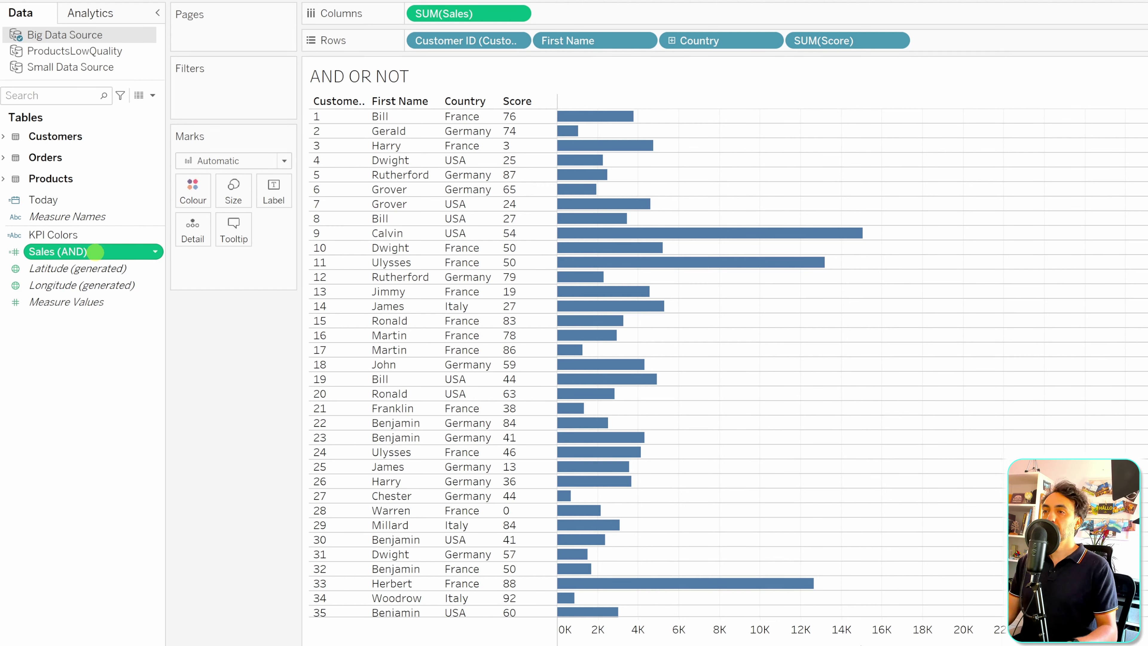
{"action": "mouse_move", "coordinate": [565, 204]}
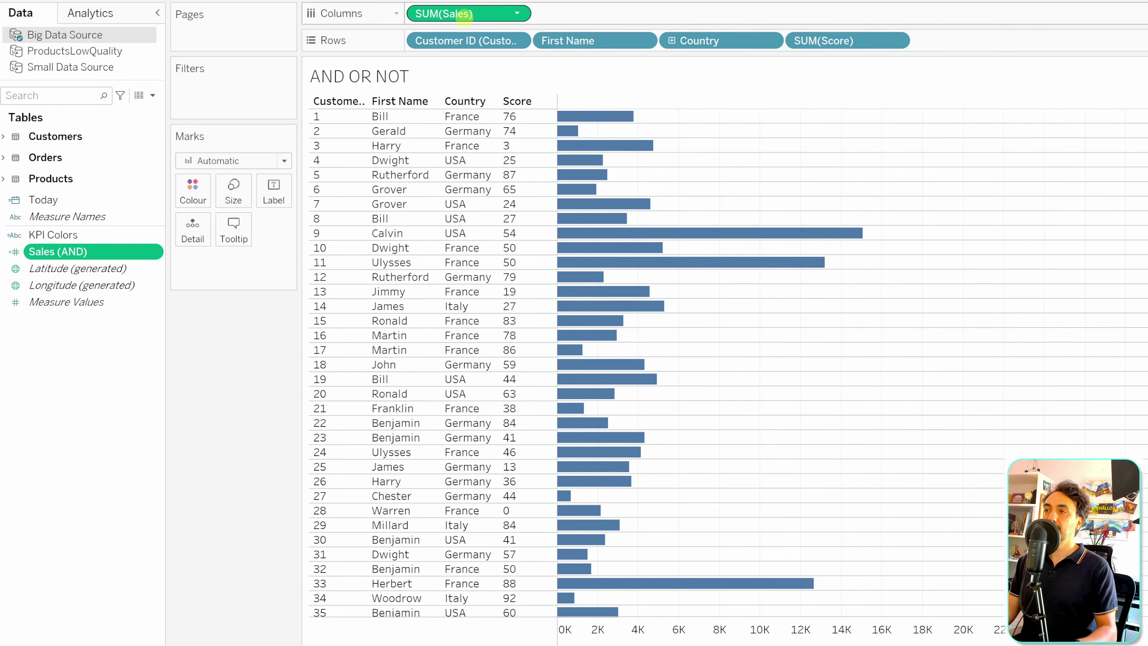
{"action": "left_click_drag", "start_coordinate": [464, 14], "coordinate": [560, 190]}
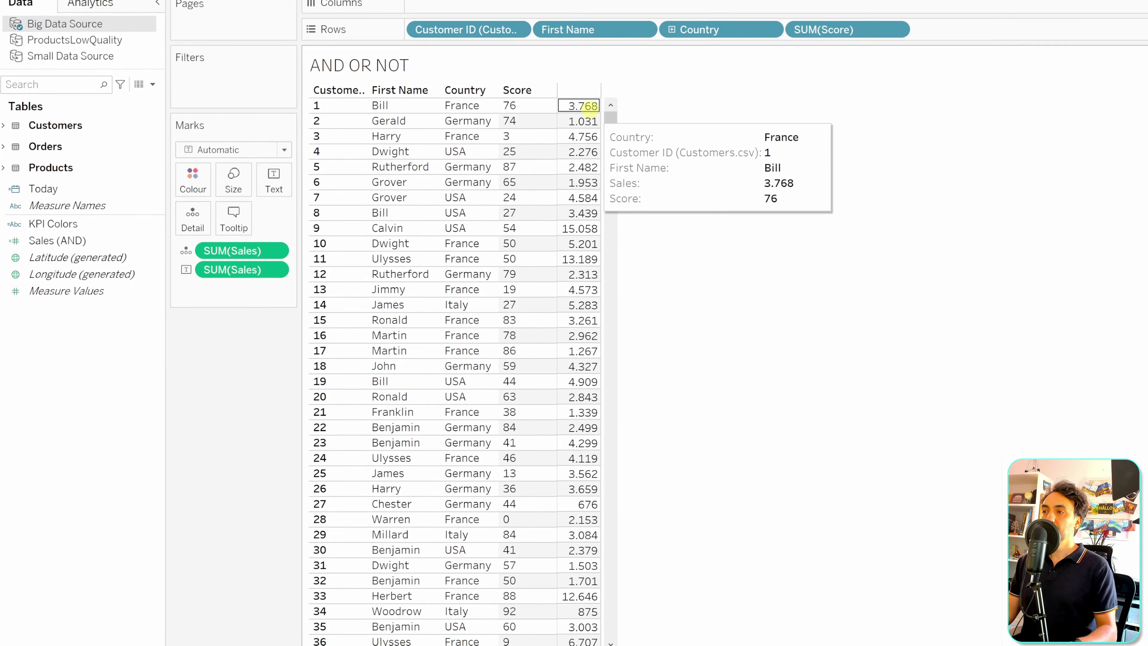
{"action": "left_click", "coordinate": [94, 240]}
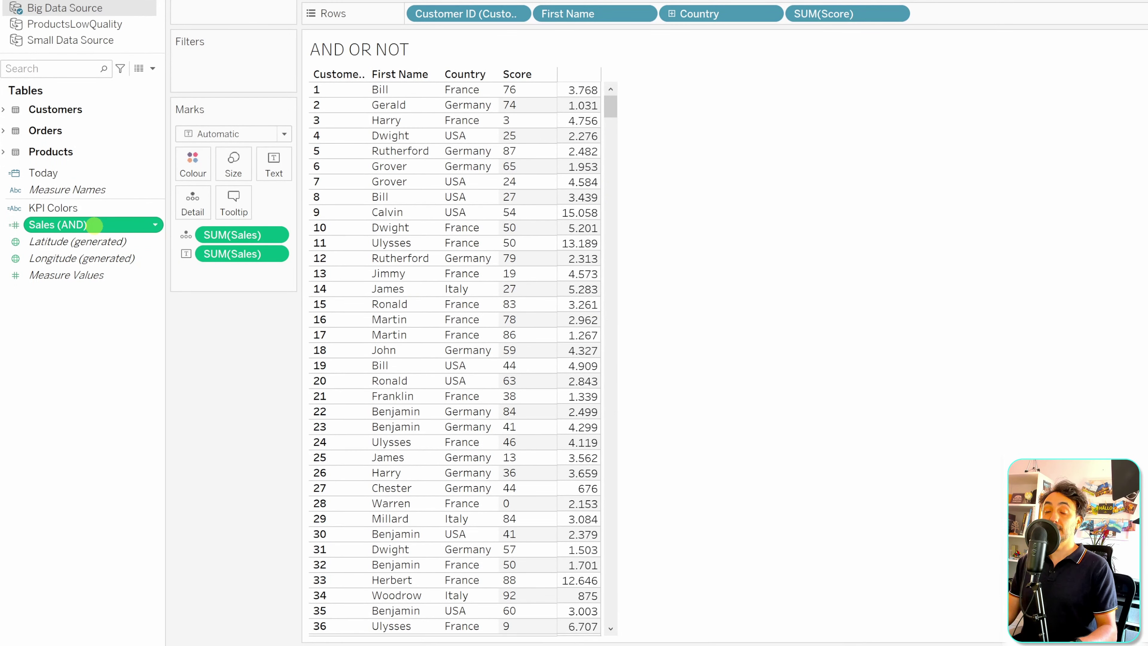
{"action": "left_click_drag", "start_coordinate": [95, 224], "coordinate": [588, 272]}
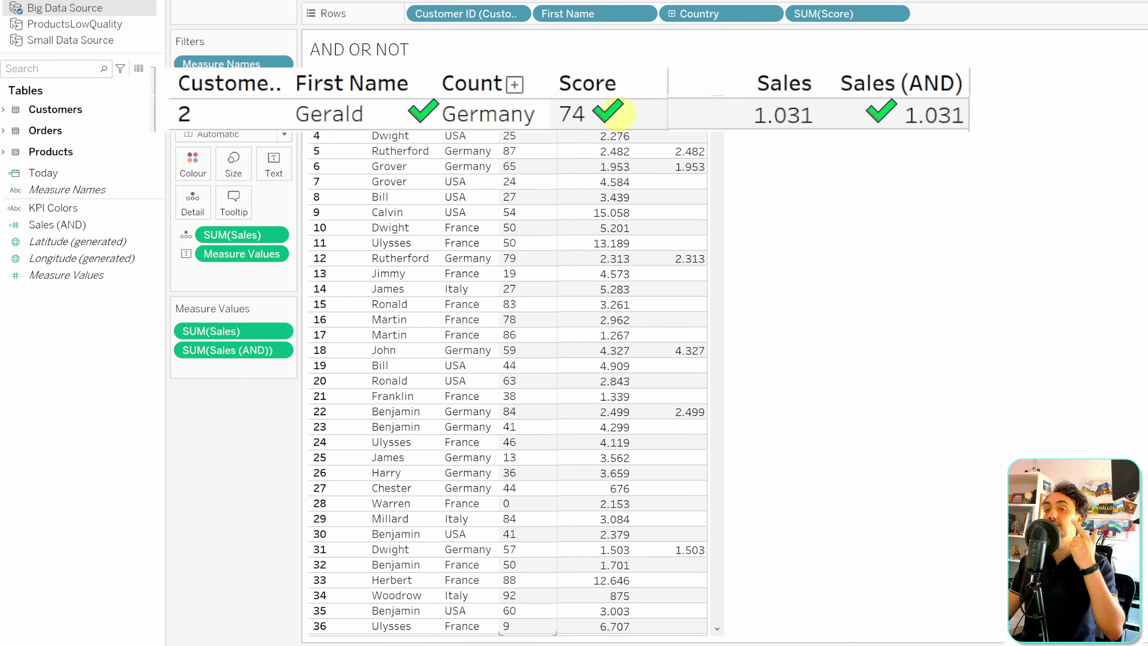
{"action": "mouse_move", "coordinate": [948, 114]}
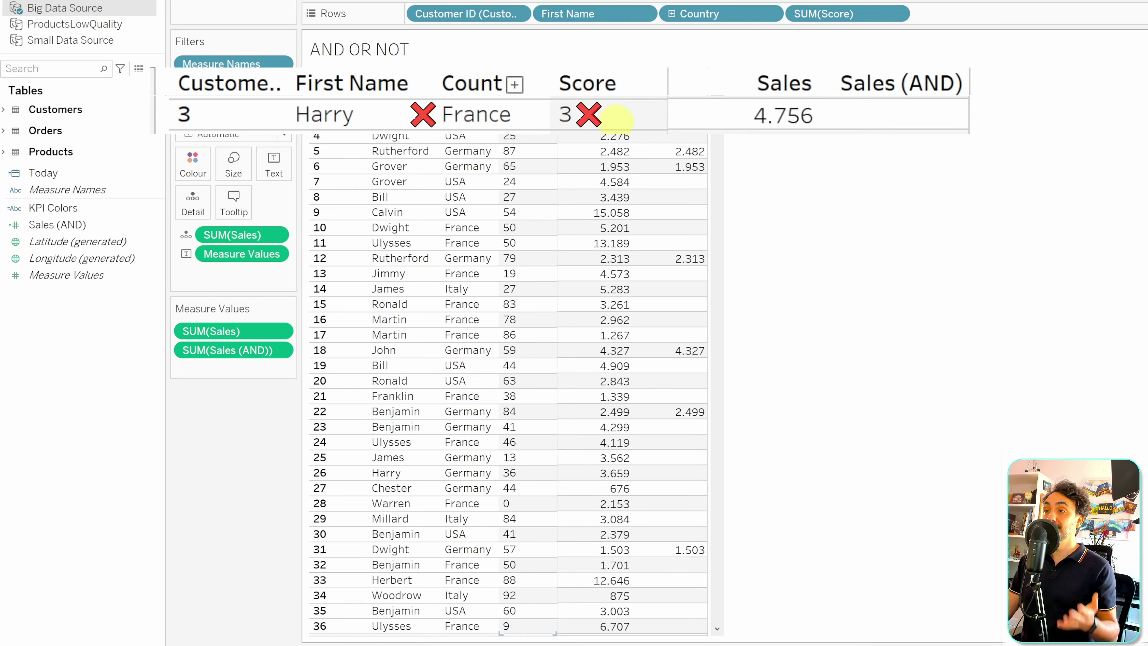
{"action": "mouse_move", "coordinate": [902, 113]}
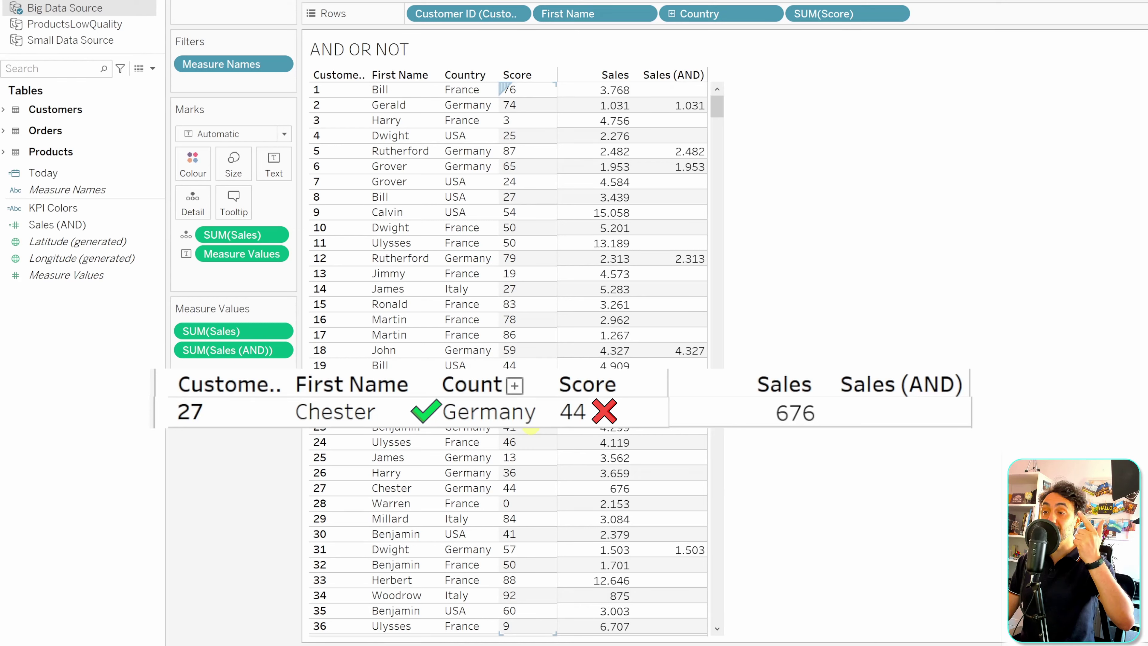
{"action": "mouse_move", "coordinate": [677, 434]}
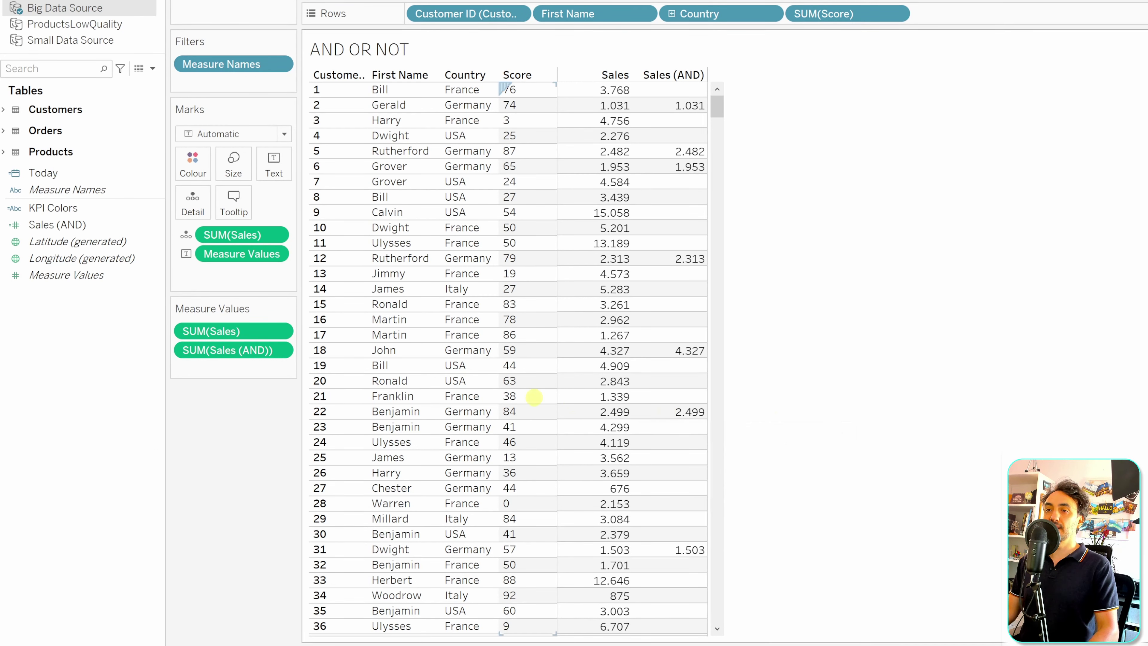
- Duplicate the Sales (AND) calculated field
{"action": "left_click", "coordinate": [152, 271]}
{"action": "left_click", "coordinate": [105, 224]}
{"action": "right_click", "coordinate": [104, 223]}
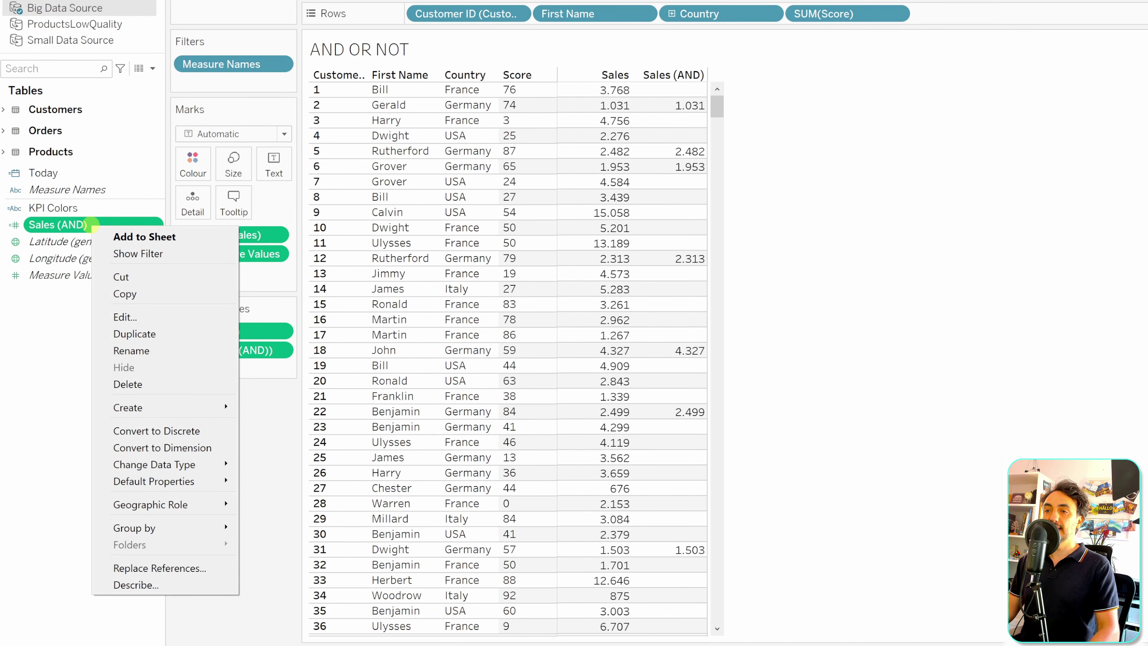
{"action": "left_click", "coordinate": [134, 333]}
- Rename the copy to Sales (OR), change AND to OR in its formula, and save
{"action": "right_click", "coordinate": [112, 243]}
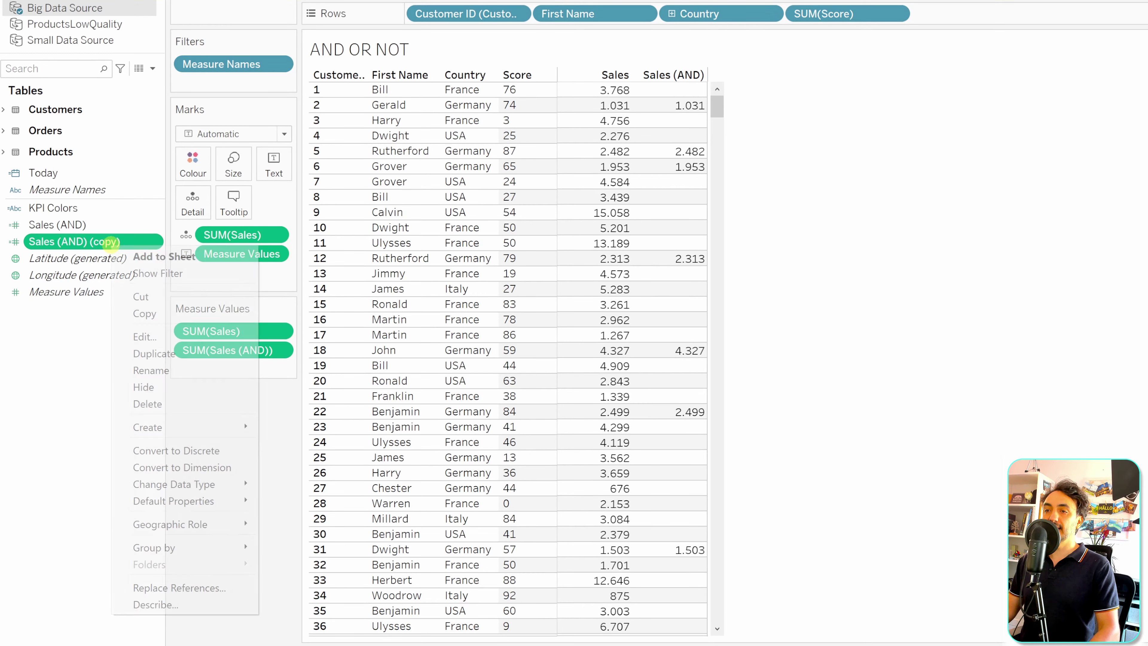
{"action": "left_click", "coordinate": [144, 336]}
{"action": "left_click_drag", "start_coordinate": [470, 285], "coordinate": [361, 286]}
{"action": "type", "text": "OR)"}
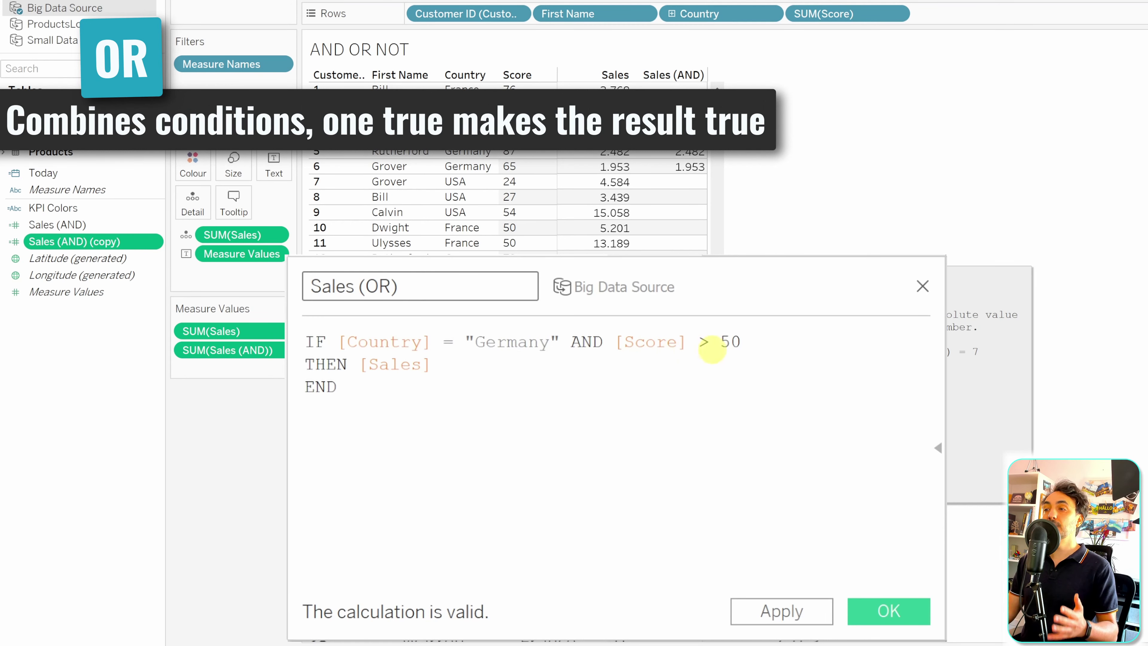
{"action": "double_click", "coordinate": [592, 346]}
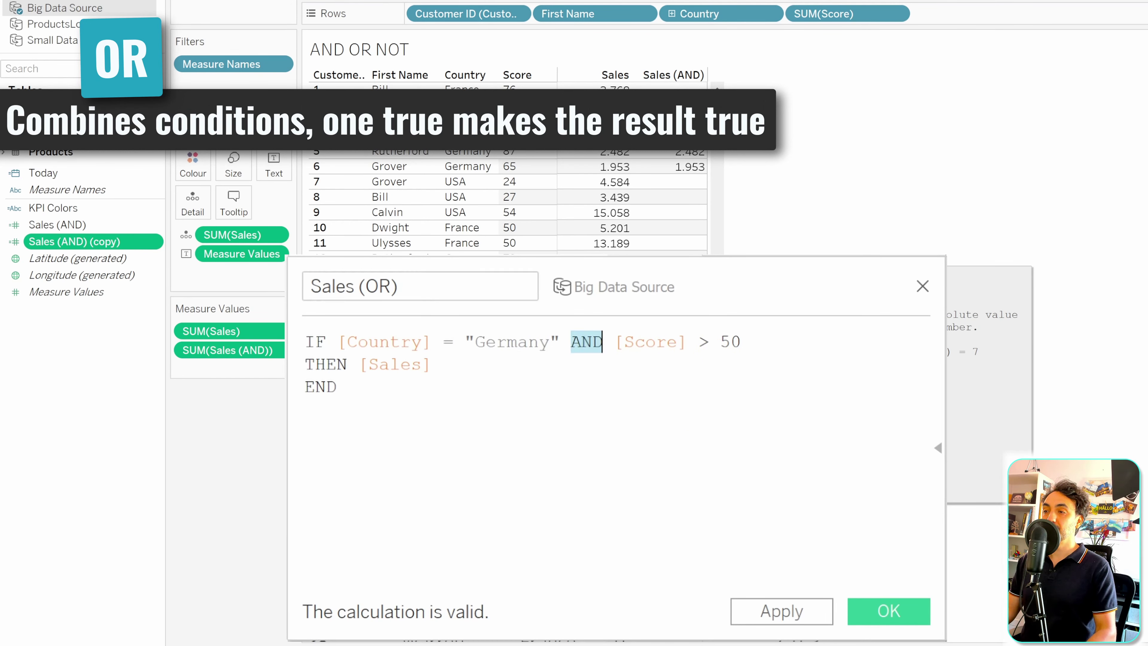
{"action": "type", "text": "OR"}
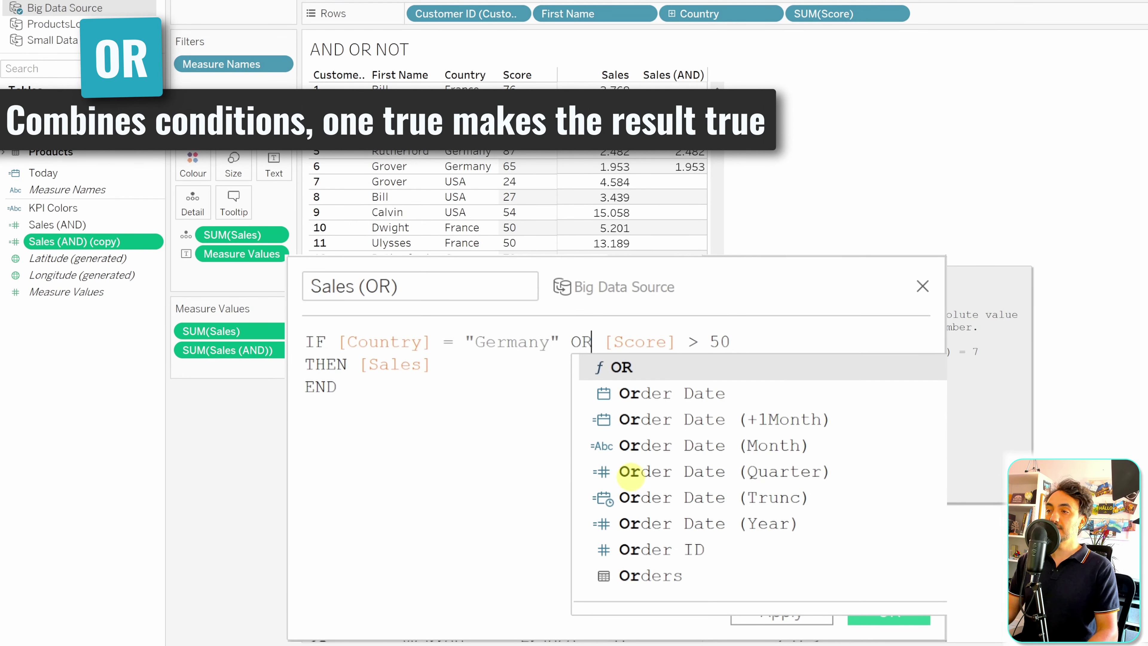
{"action": "left_click", "coordinate": [558, 422]}
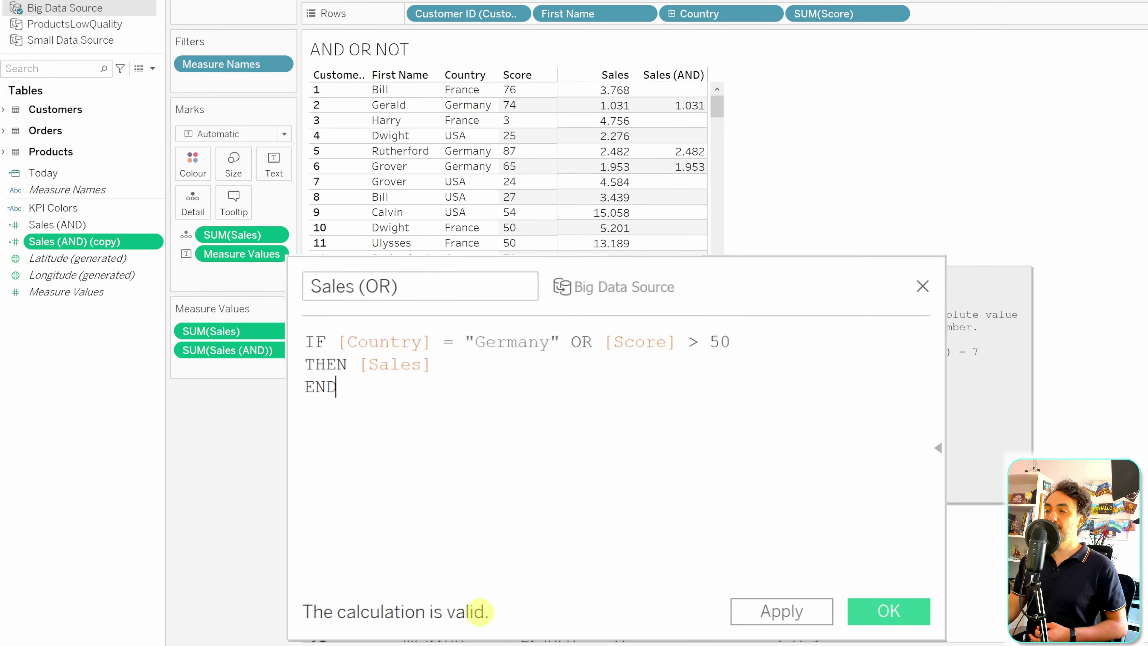
{"action": "left_click", "coordinate": [887, 611]}
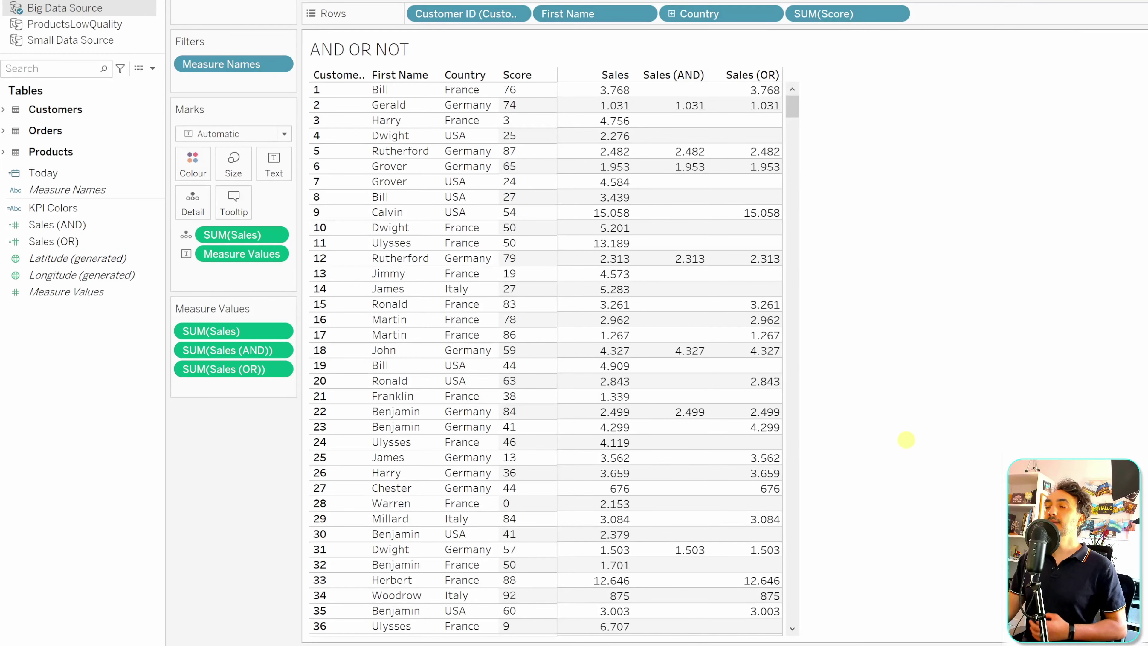
{"action": "mouse_move", "coordinate": [771, 119]}
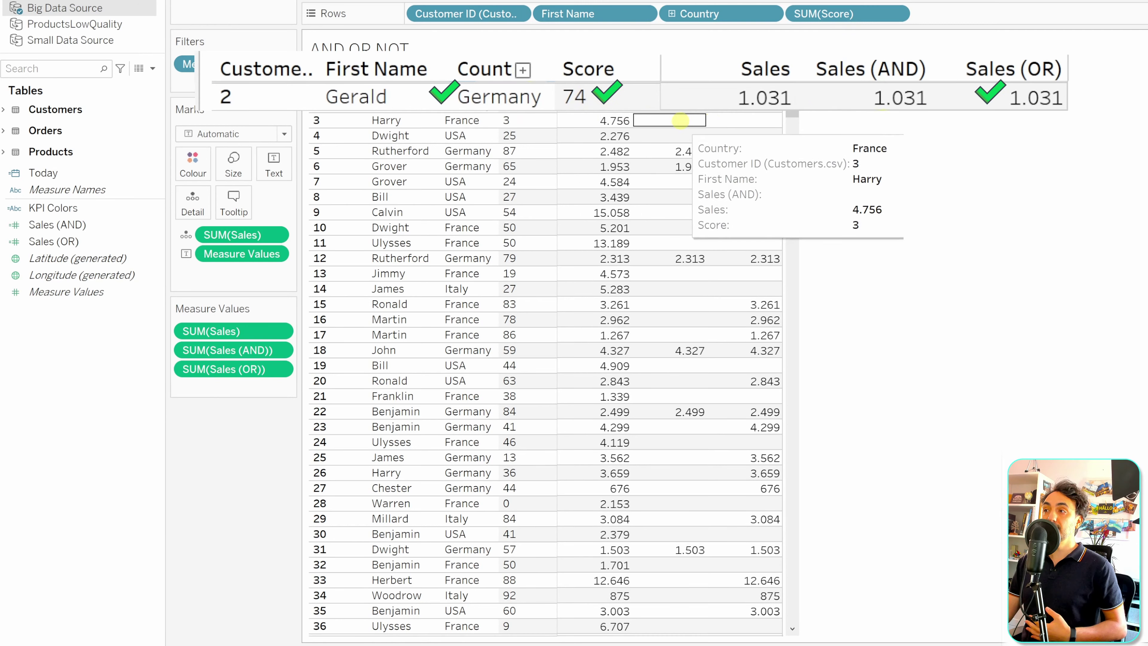
{"action": "mouse_move", "coordinate": [913, 97]}
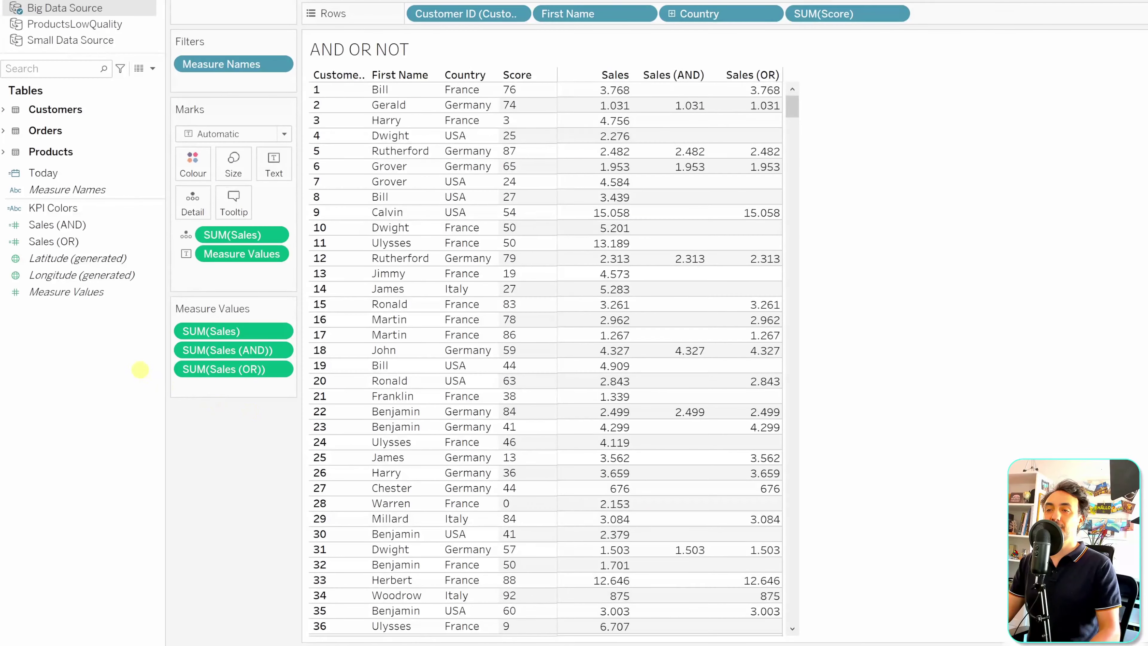
- Create a calculated field named Sales (Country) beginning IF [Country] = "Germany"
{"action": "right_click", "coordinate": [131, 347]}
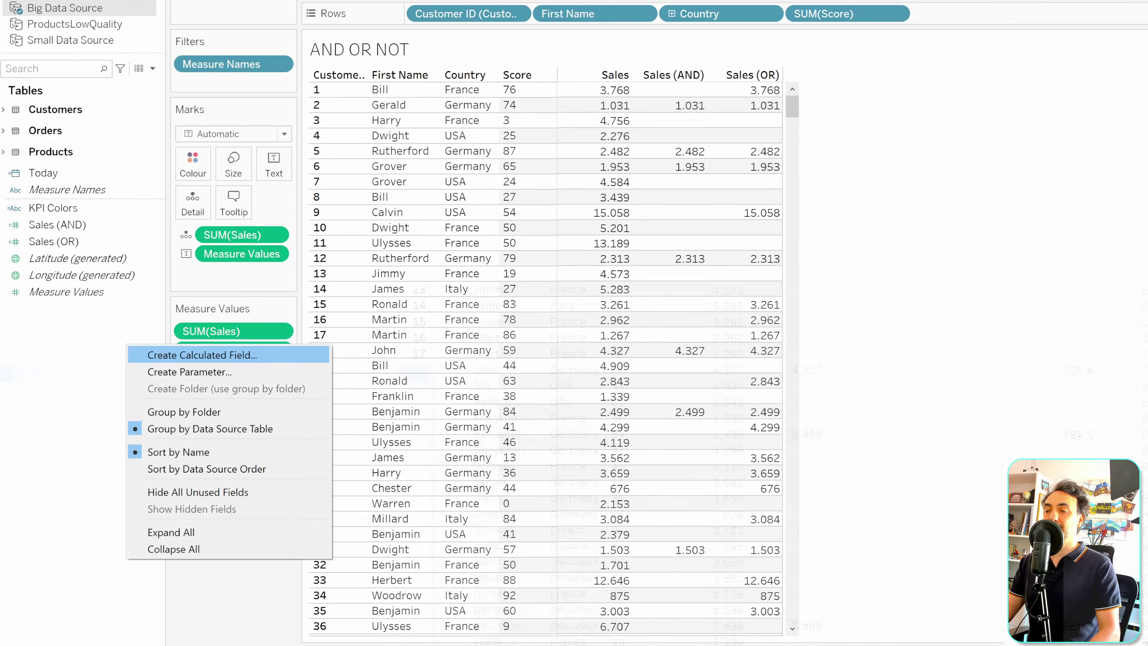
{"action": "left_click", "coordinate": [202, 354]}
{"action": "type", "text": "Sales (Cou"}
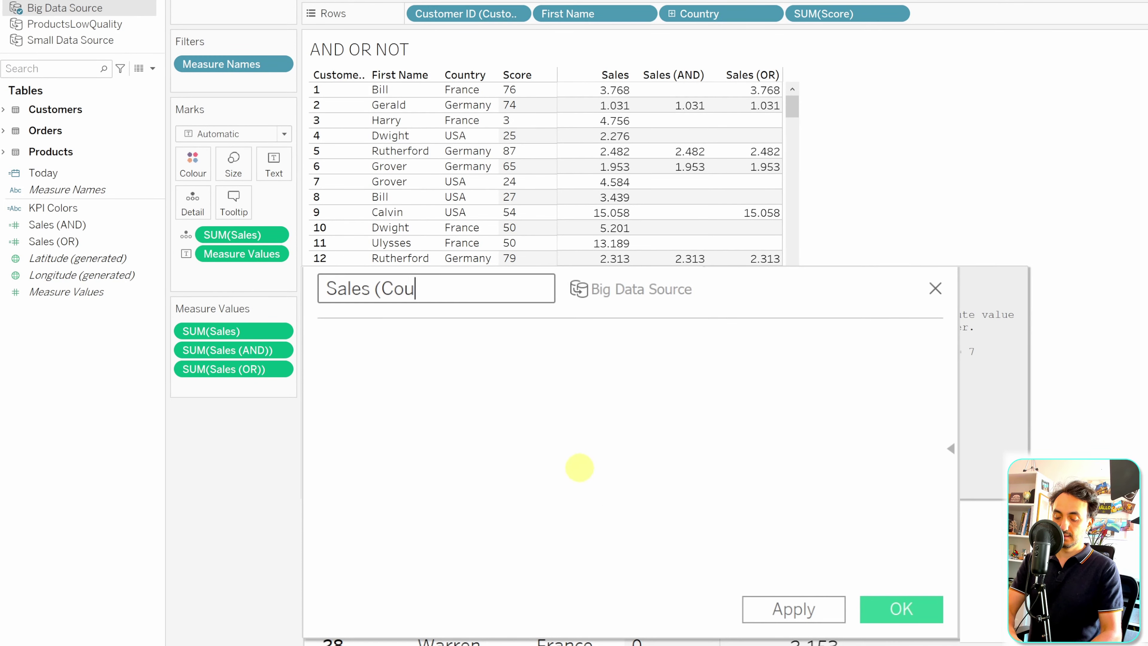
{"action": "type", "text": "ntry)"}
{"action": "left_click", "coordinate": [531, 433]}
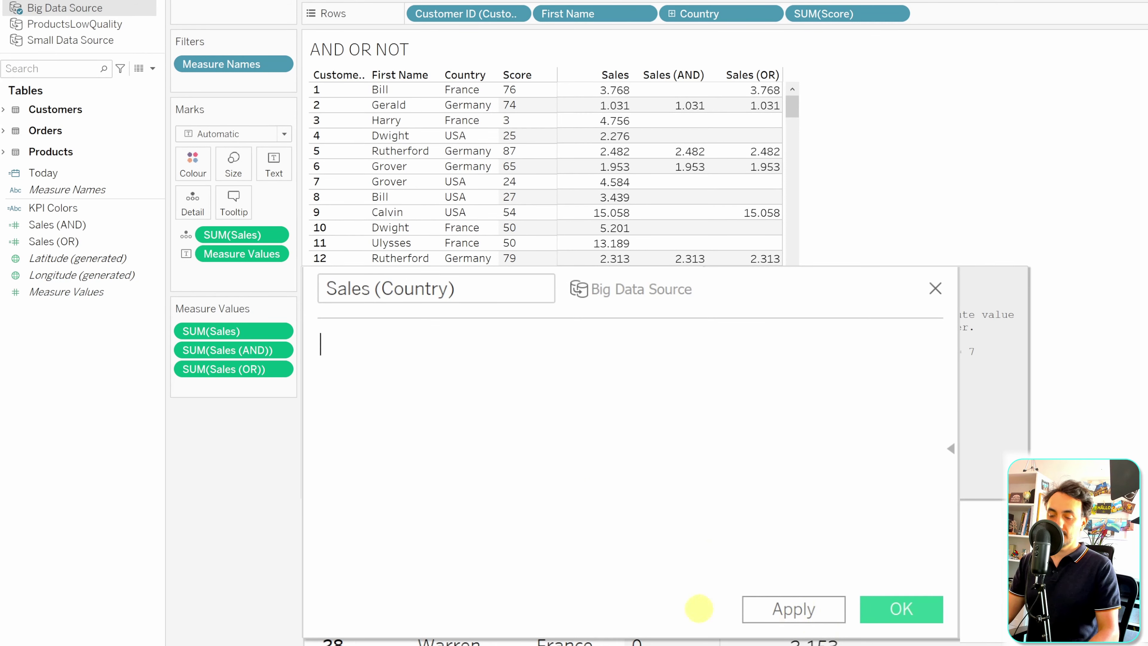
{"action": "type", "text": "IF"}
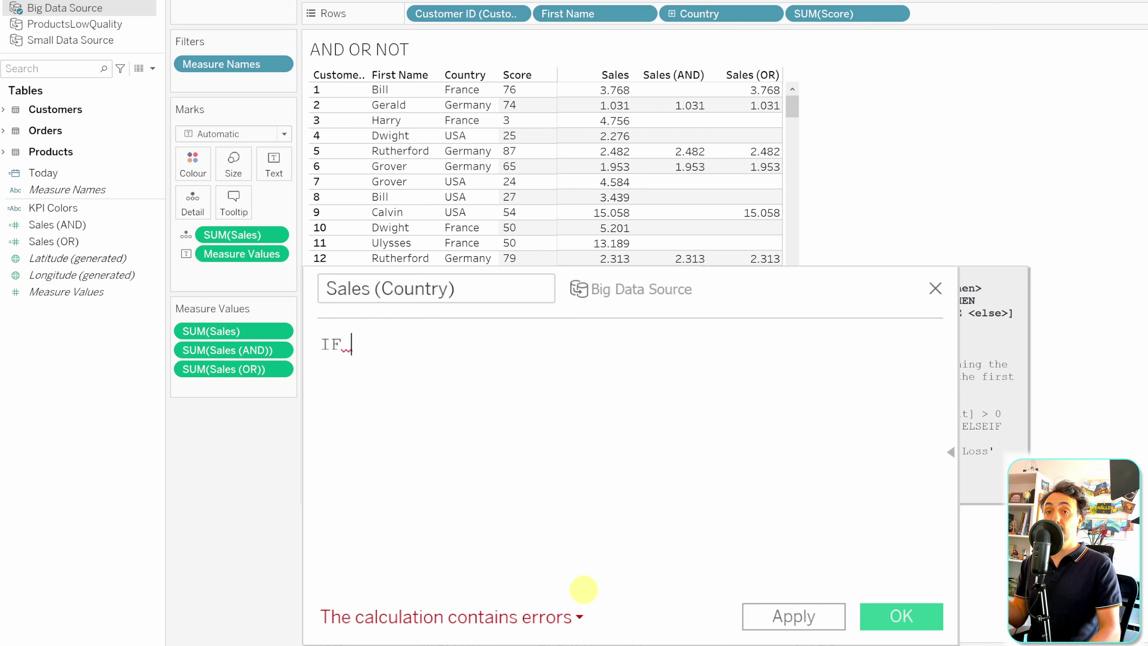
{"action": "type", "text": "Coun"}
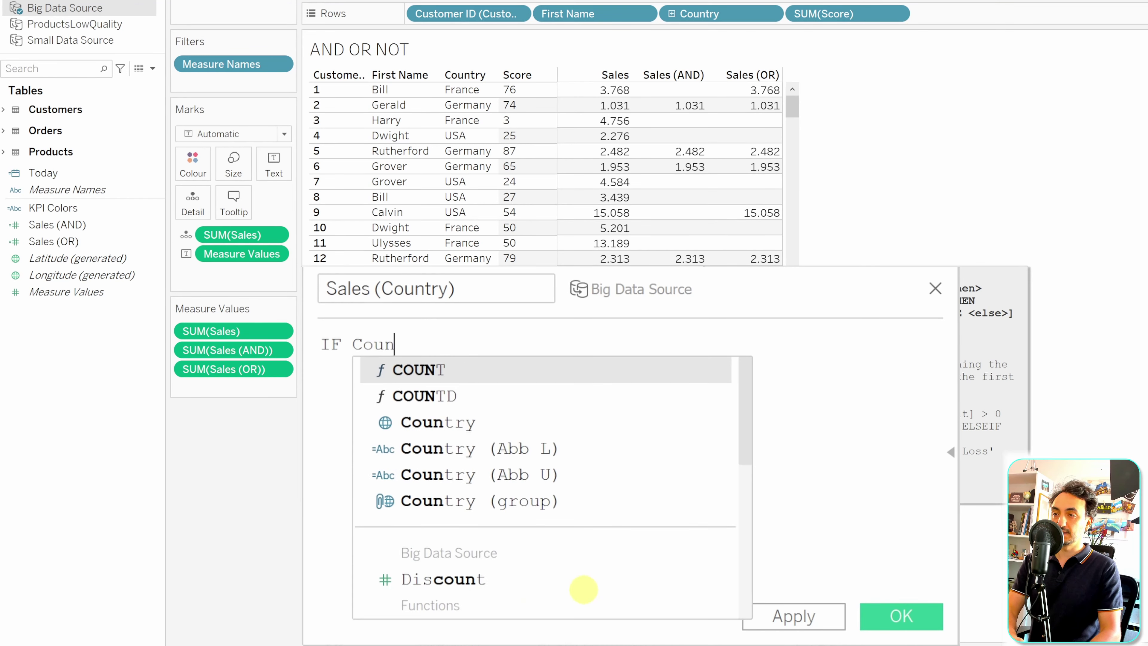
{"action": "key", "text": "Down"}
{"action": "key", "text": "Down"}
{"action": "key", "text": "Return"}
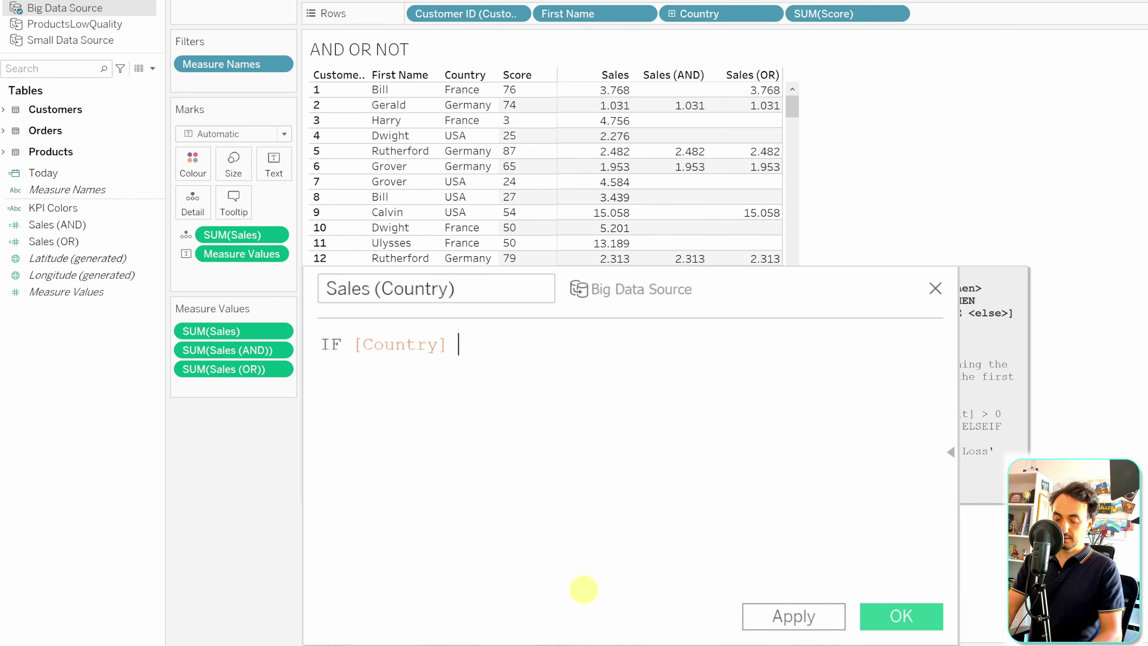
{"action": "type", "text": "= \"Germany"}
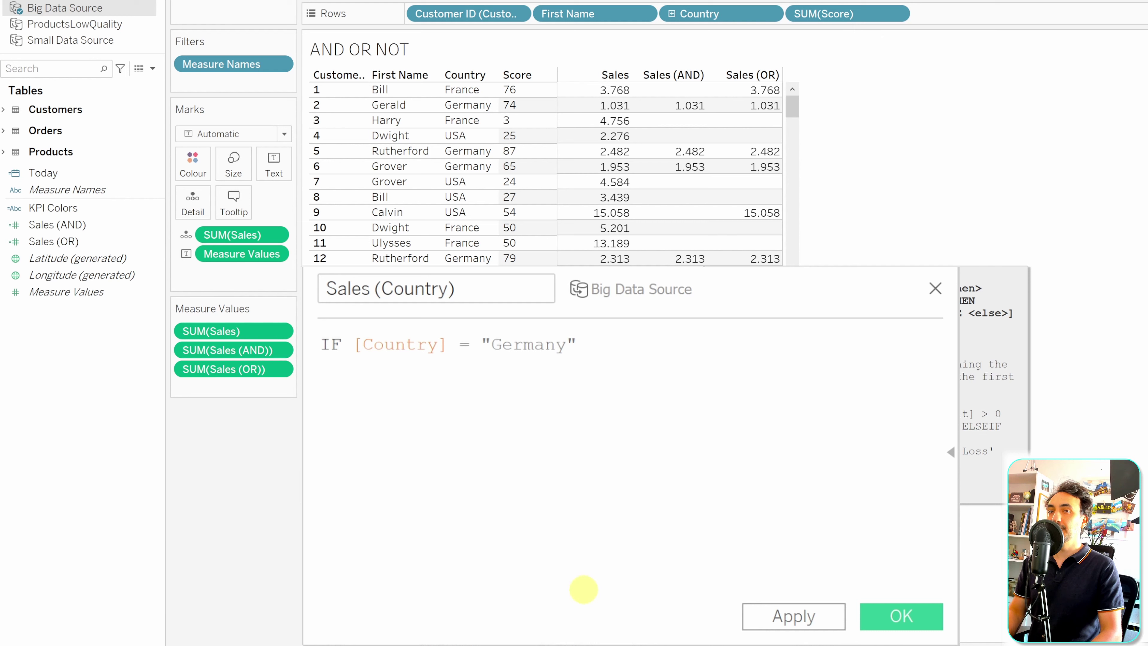
{"action": "key", "text": "Right"}
- Add OR [Country] = "France" THEN [Sales] END and save the calculation
{"action": "type", "text": "OR"}
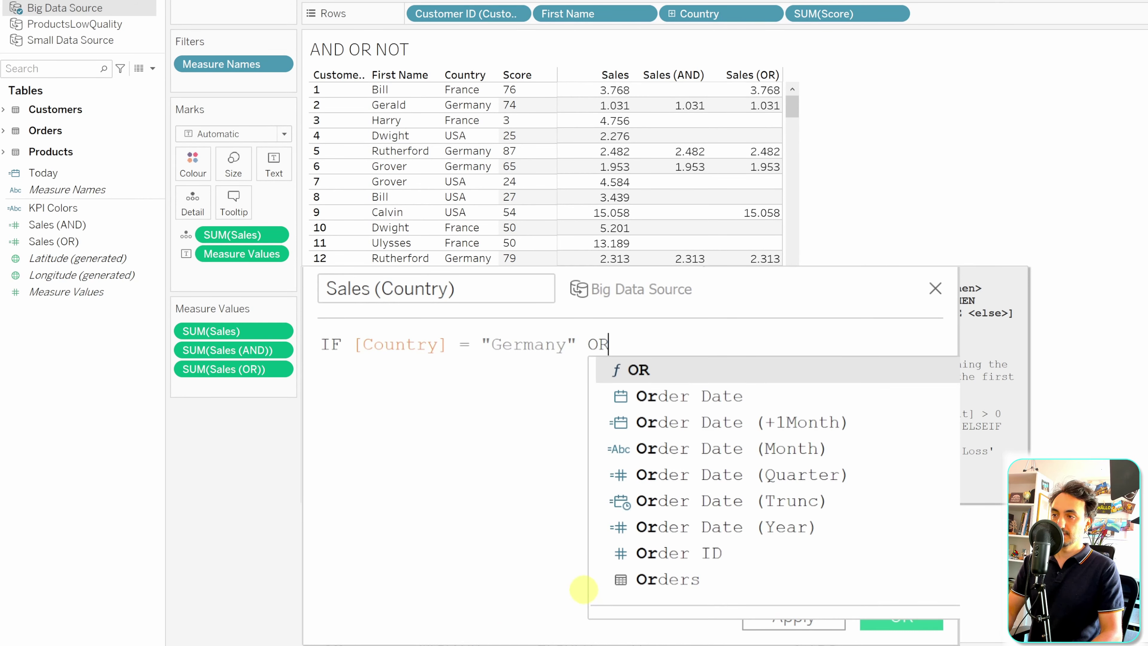
{"action": "type", "text": " Coun"}
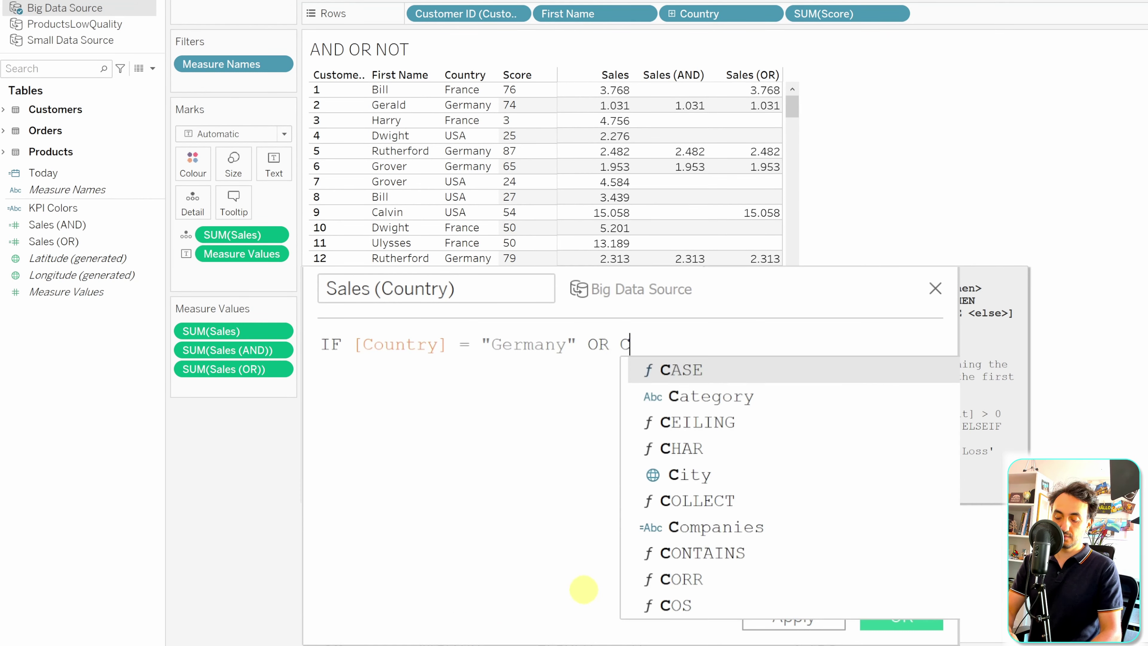
{"action": "key", "text": "Down"}
{"action": "key", "text": "Down"}
{"action": "key", "text": "Return"}
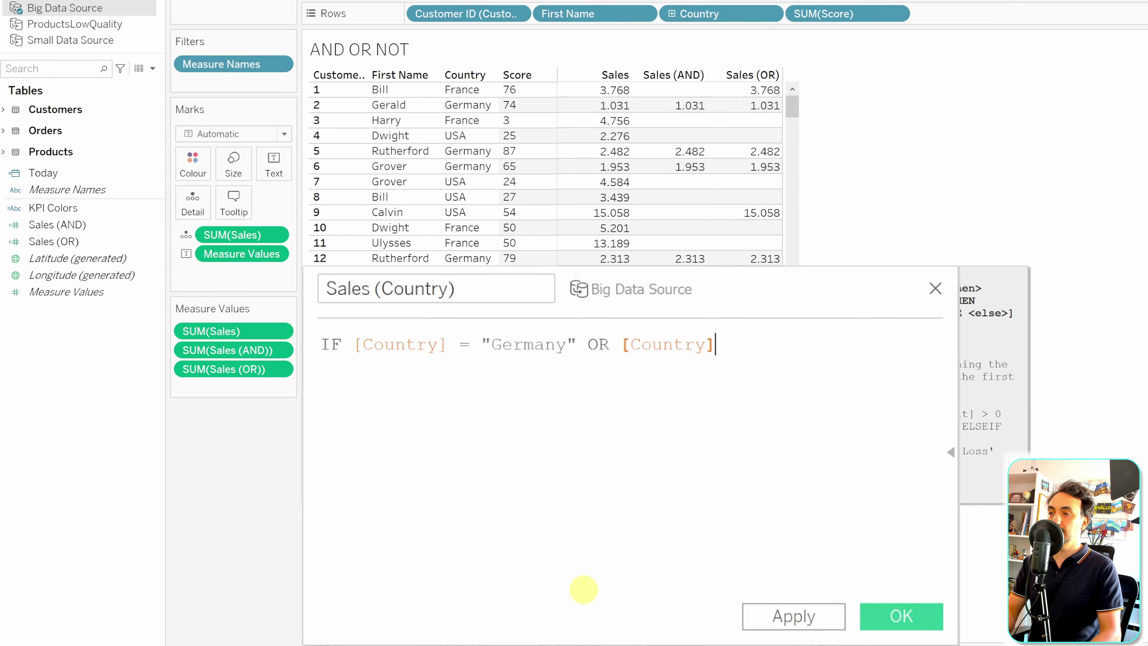
{"action": "type", "text": "= \""}
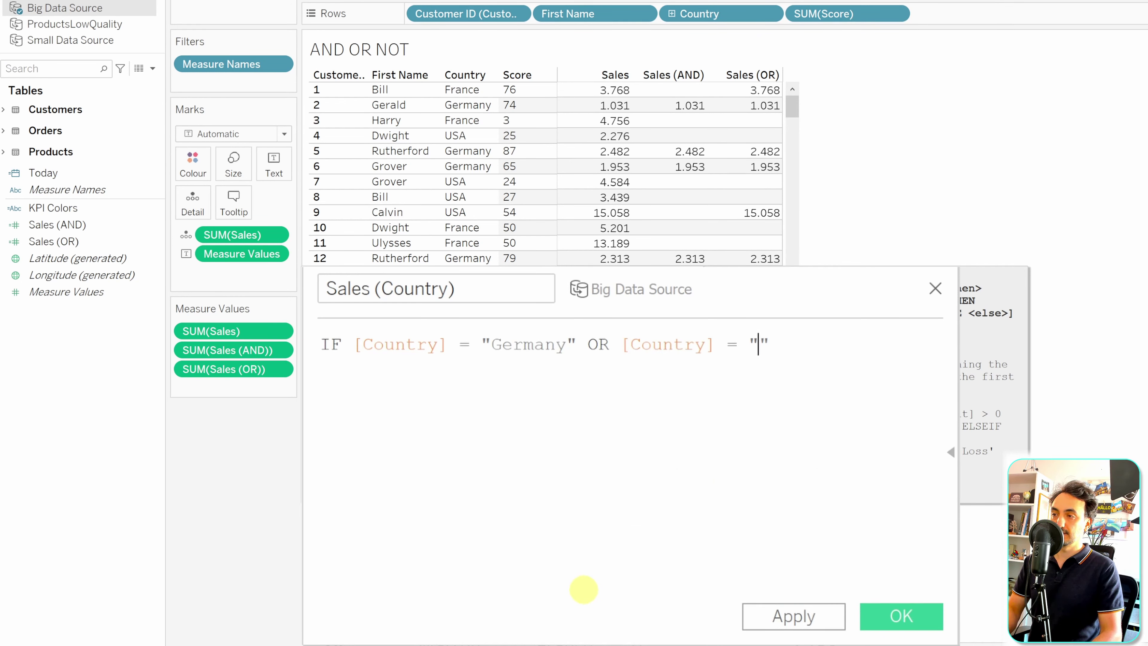
{"action": "type", "text": "France"}
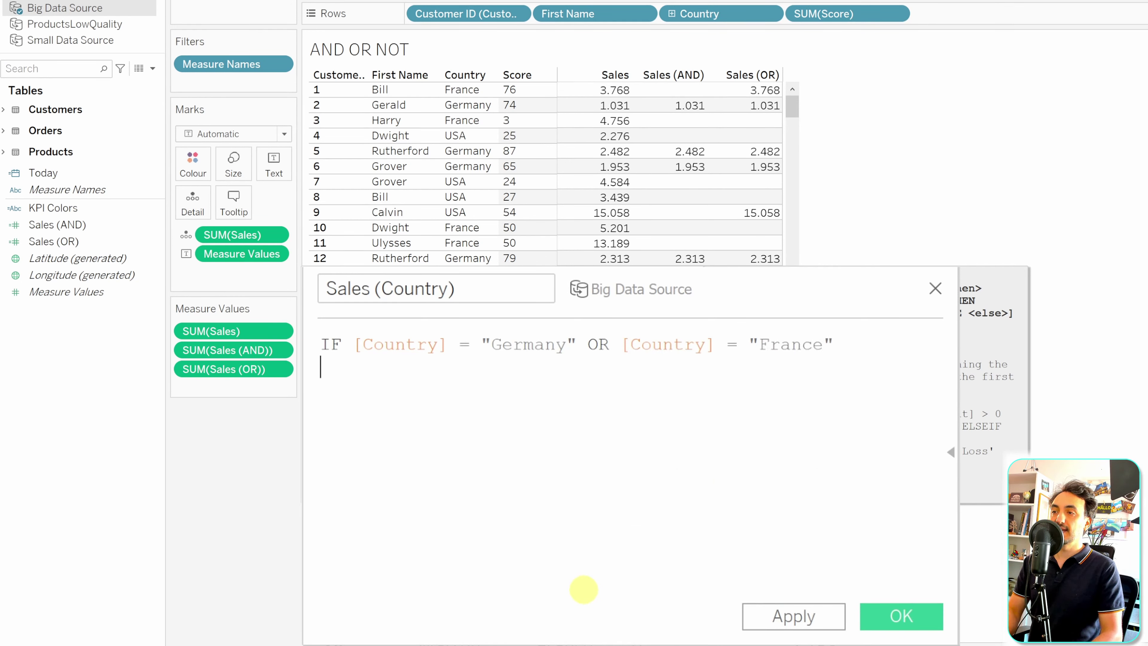
{"action": "key", "text": "Return"}
{"action": "type", "text": "THEN"}
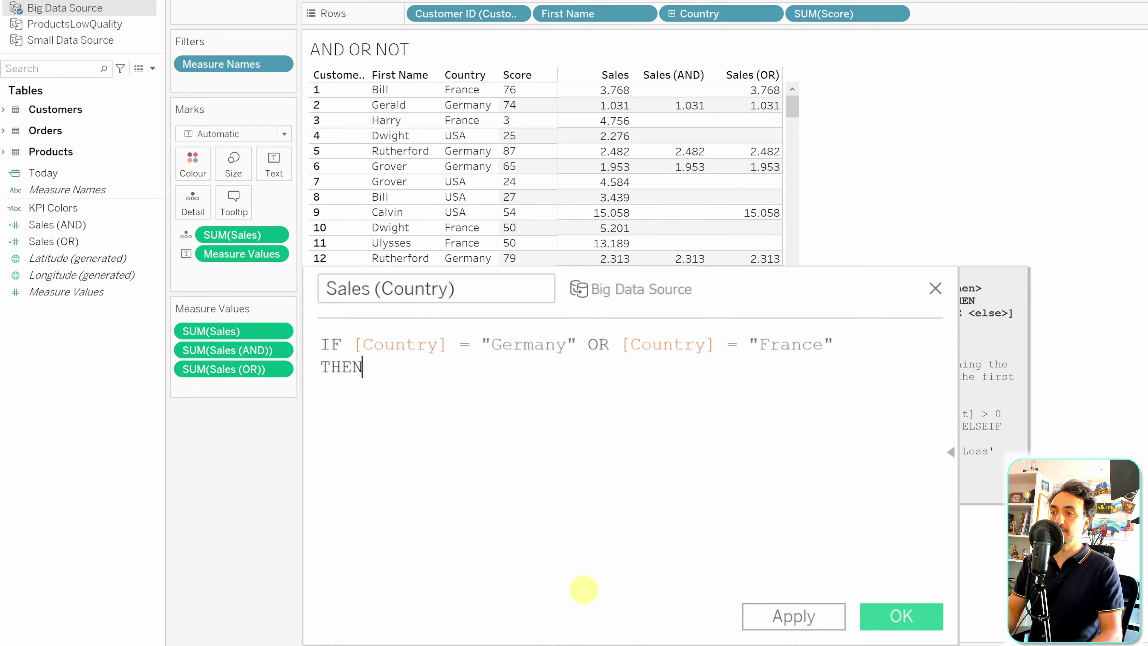
{"action": "type", "text": " Sale"}
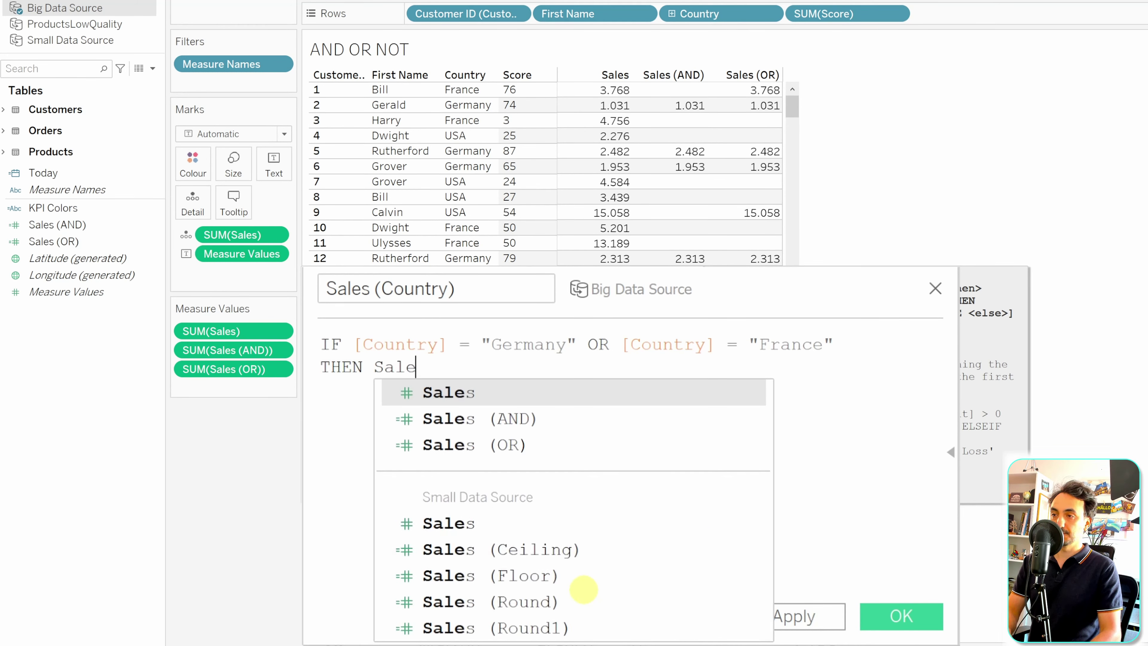
{"action": "key", "text": "Return"}
{"action": "type", "text": "END"}
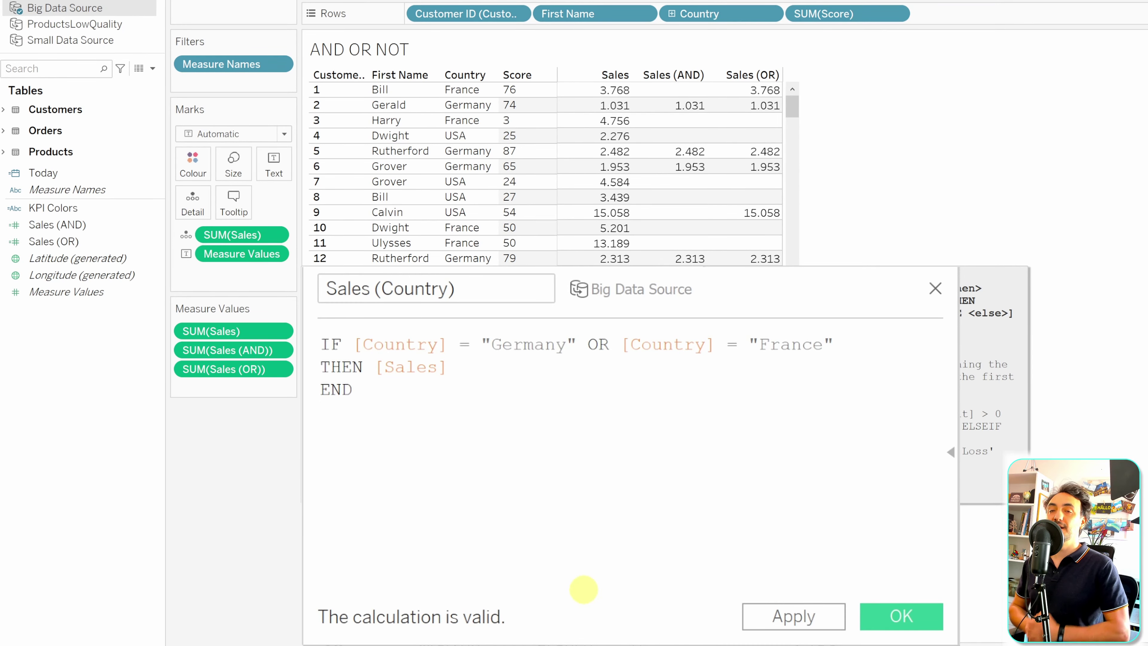
{"action": "left_click", "coordinate": [901, 616]}
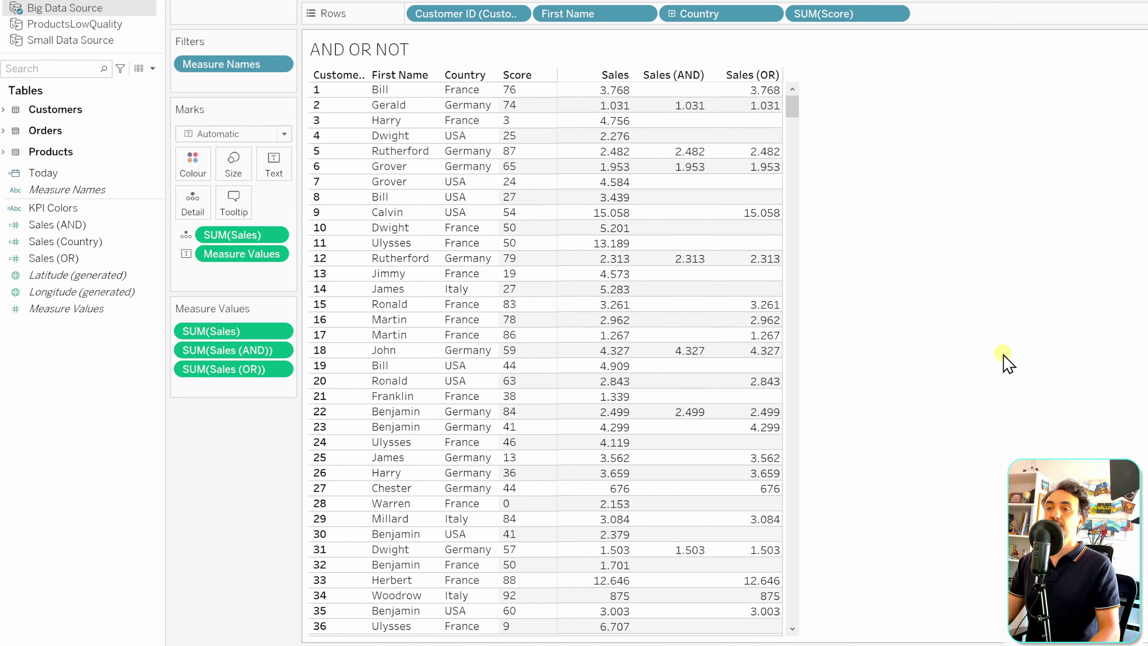
- Add Sales (Country) as a table column and widen the measure columns so its header shows
{"action": "left_click_drag", "start_coordinate": [98, 248], "coordinate": [751, 132]}
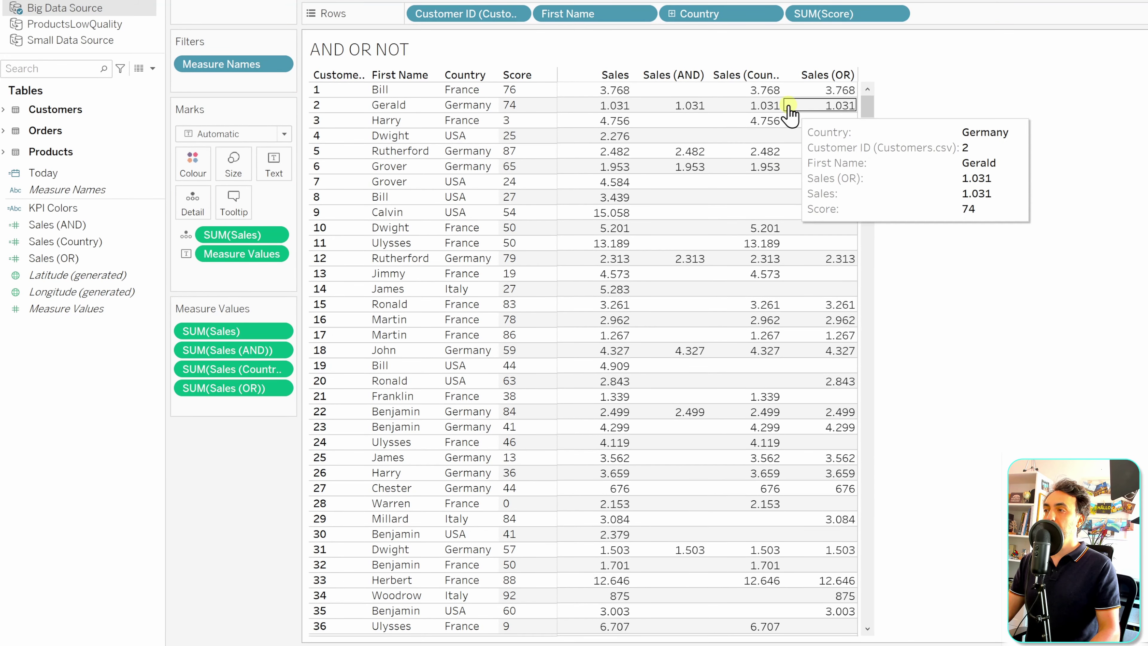
{"action": "left_click_drag", "start_coordinate": [784, 72], "coordinate": [798, 72]}
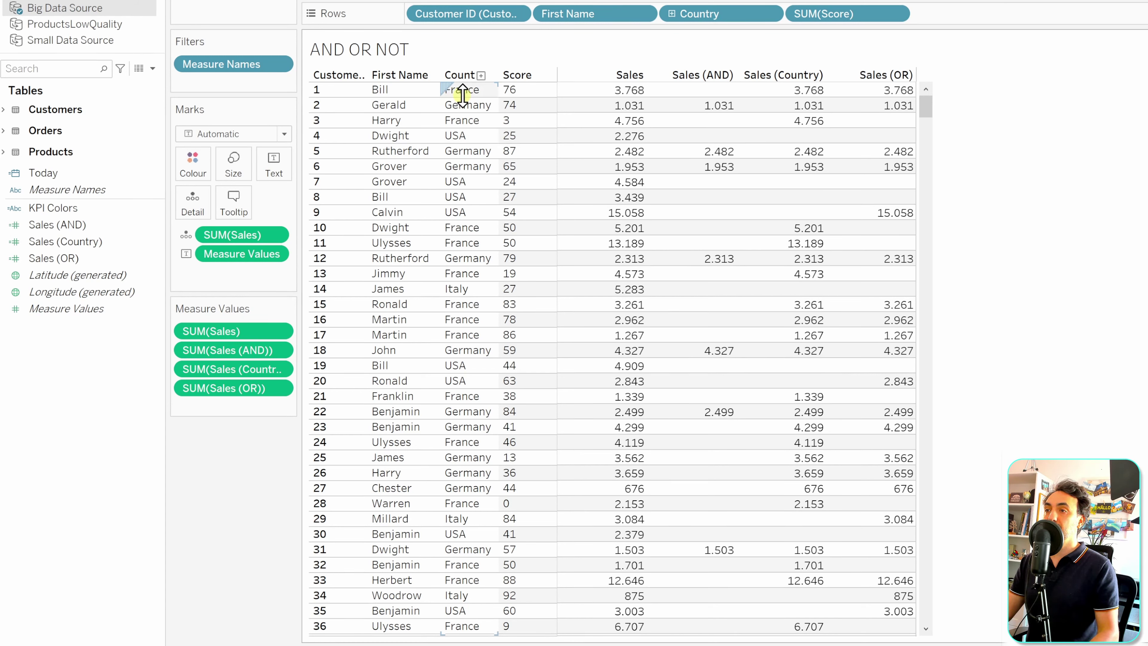
{"action": "mouse_move", "coordinate": [607, 103]}
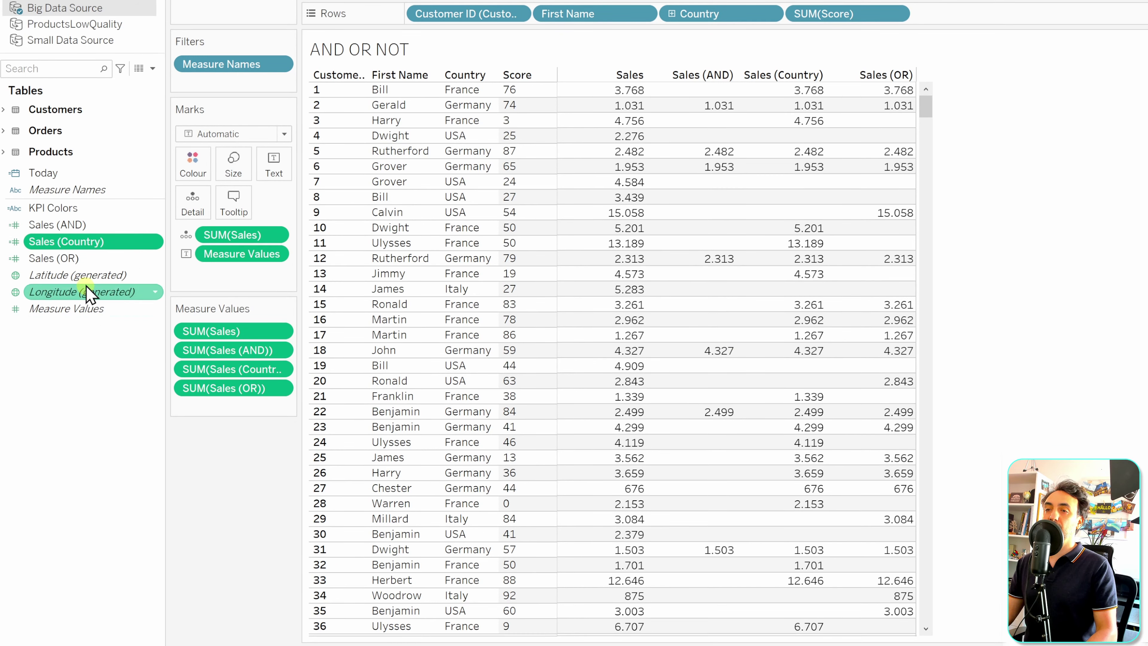
- Edit Sales (Country) to join the Germany and France conditions with AND instead of OR
{"action": "right_click", "coordinate": [115, 244]}
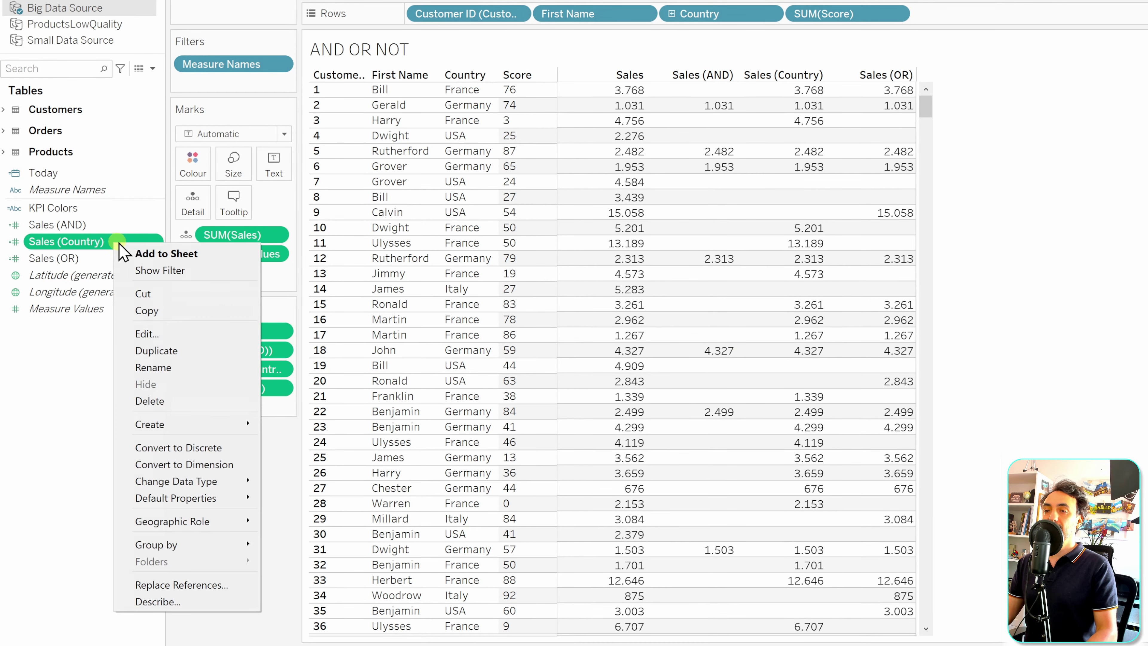
{"action": "left_click", "coordinate": [163, 333]}
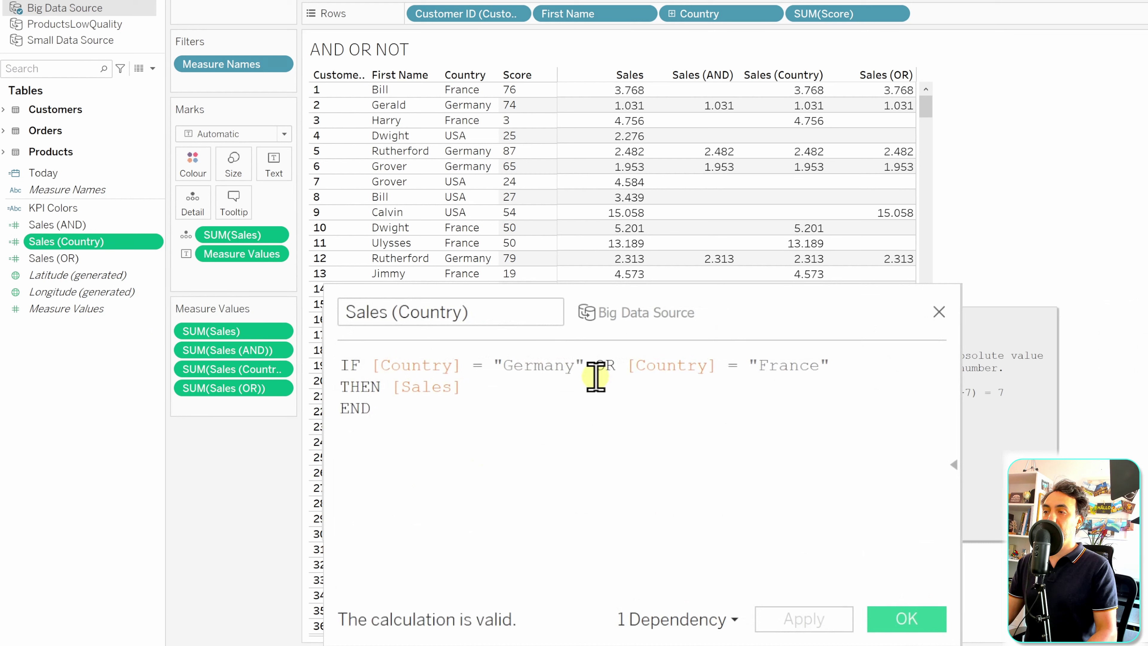
{"action": "double_click", "coordinate": [605, 365]}
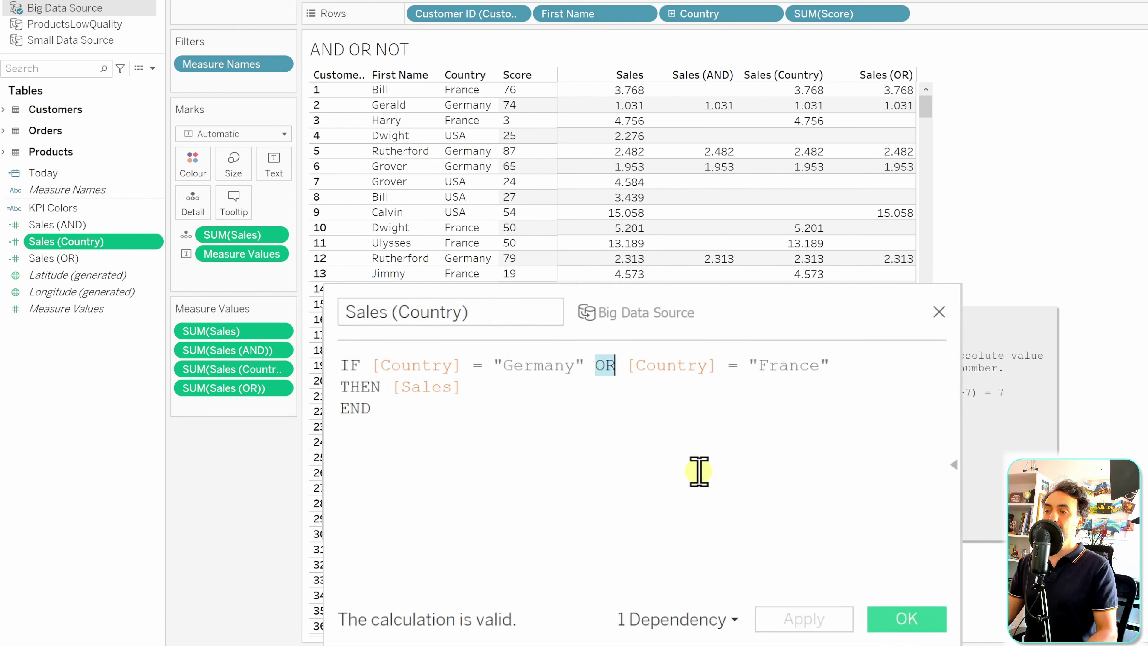
{"action": "type", "text": "AN"}
{"action": "key", "text": "Return"}
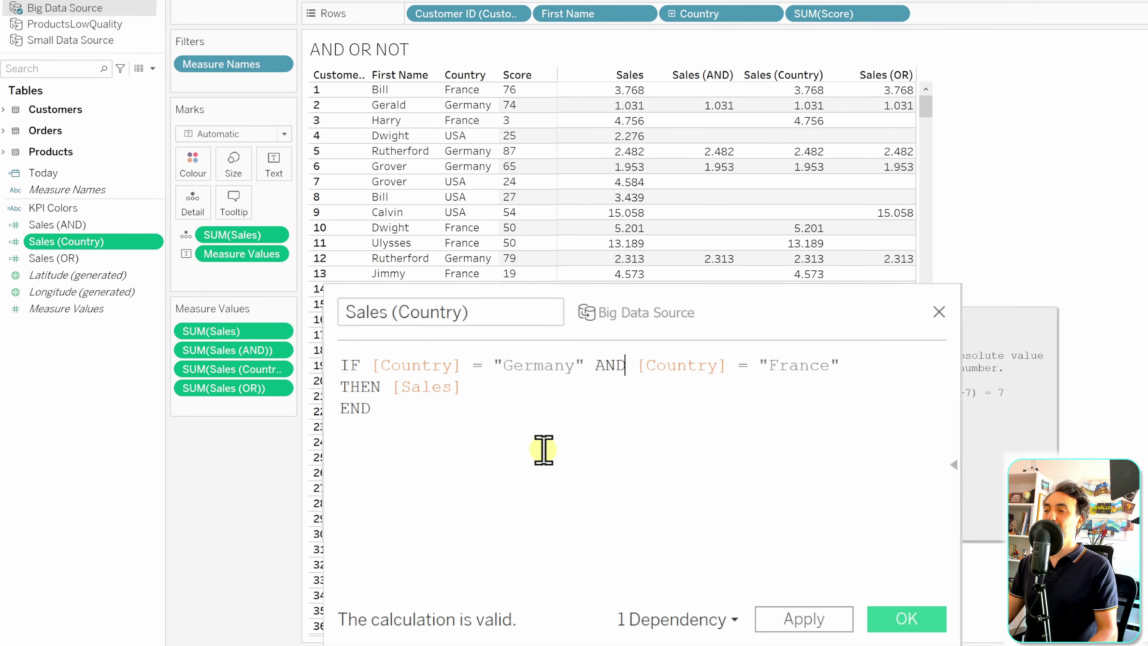
{"action": "left_click", "coordinate": [910, 622]}
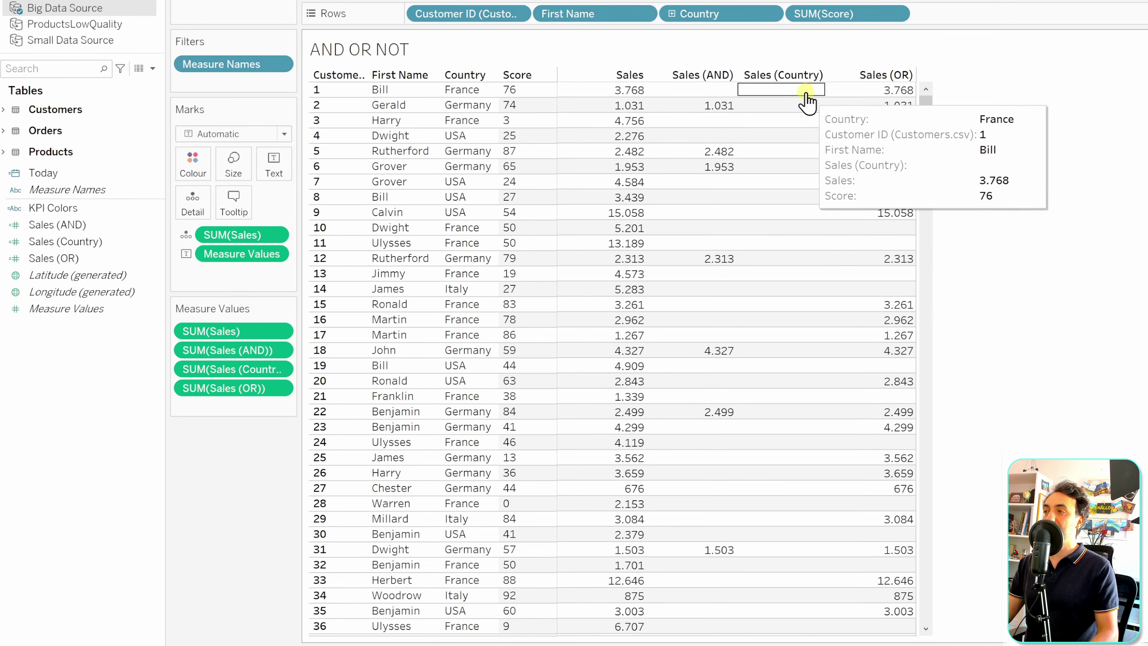
{"action": "left_click_drag", "start_coordinate": [926, 103], "coordinate": [926, 410]}
{"action": "scroll", "coordinate": [809, 353], "scroll_direction": "down", "scroll_amount": 7}
{"action": "scroll", "coordinate": [807, 357], "scroll_direction": "down", "scroll_amount": 6}
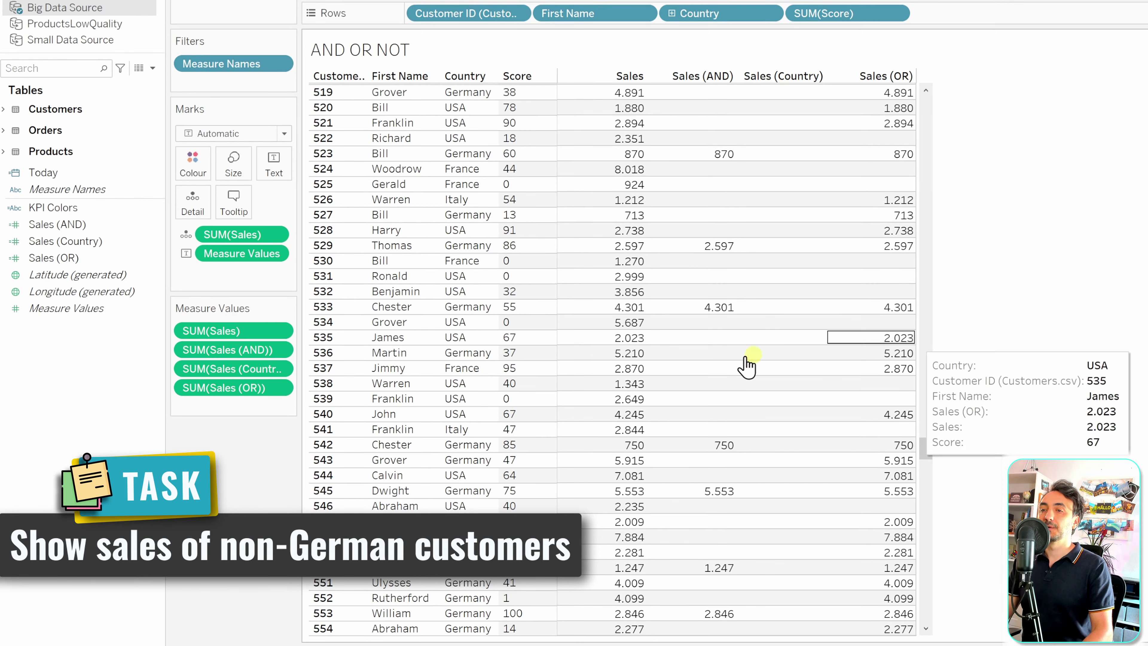
{"action": "right_click", "coordinate": [118, 367]}
- Create a calculated field named Sales (Not Germany) and start its formula with IF
{"action": "left_click", "coordinate": [154, 376]}
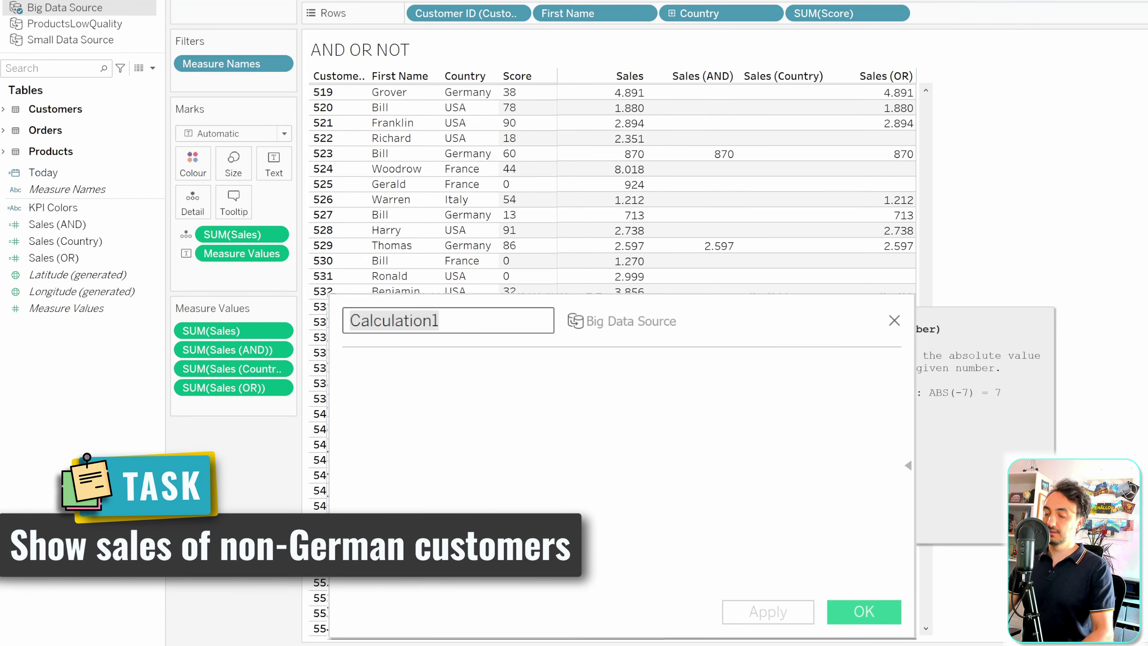
{"action": "type", "text": "Sales ("}
{"action": "type", "text": "Not Germany)"}
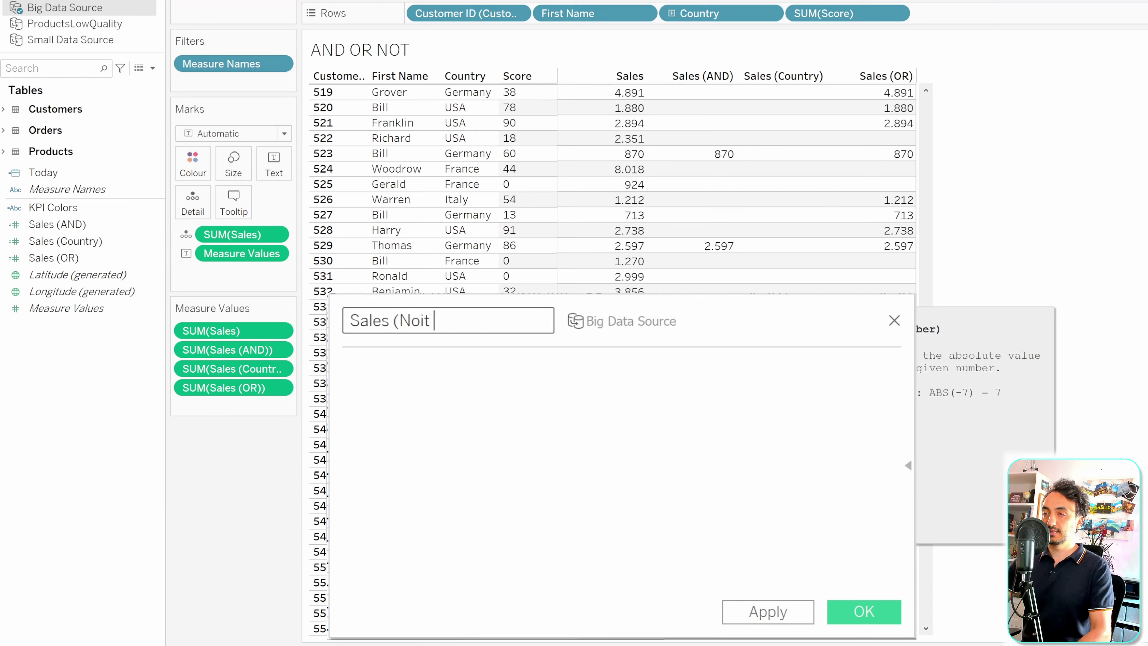
{"action": "left_click", "coordinate": [410, 403]}
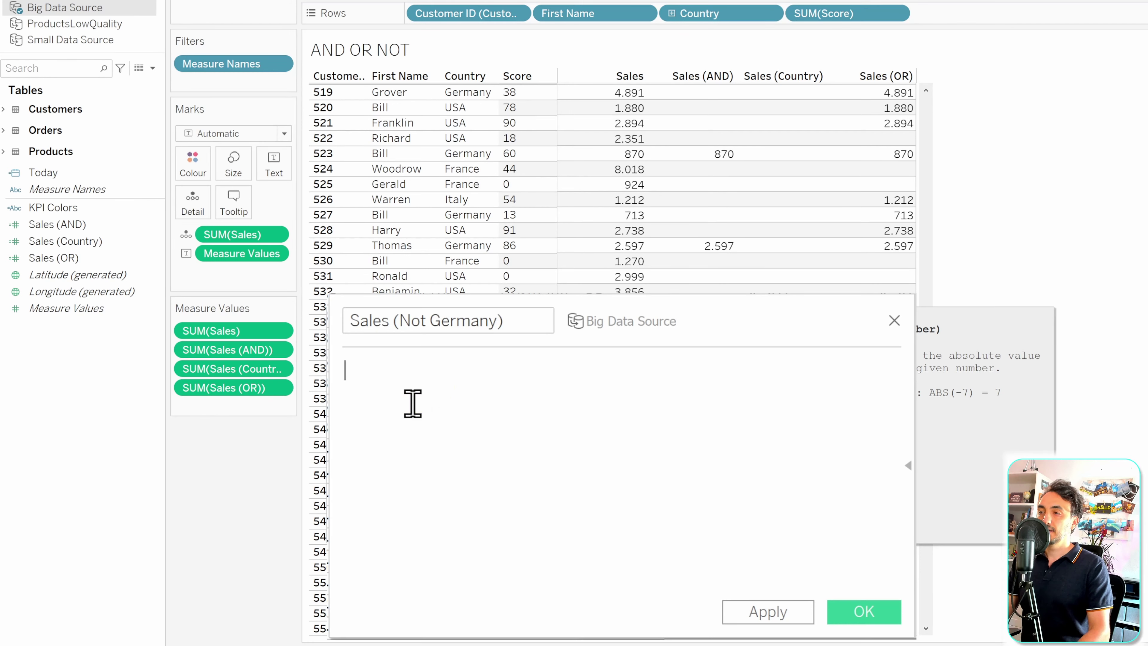
{"action": "type", "text": "IF"}
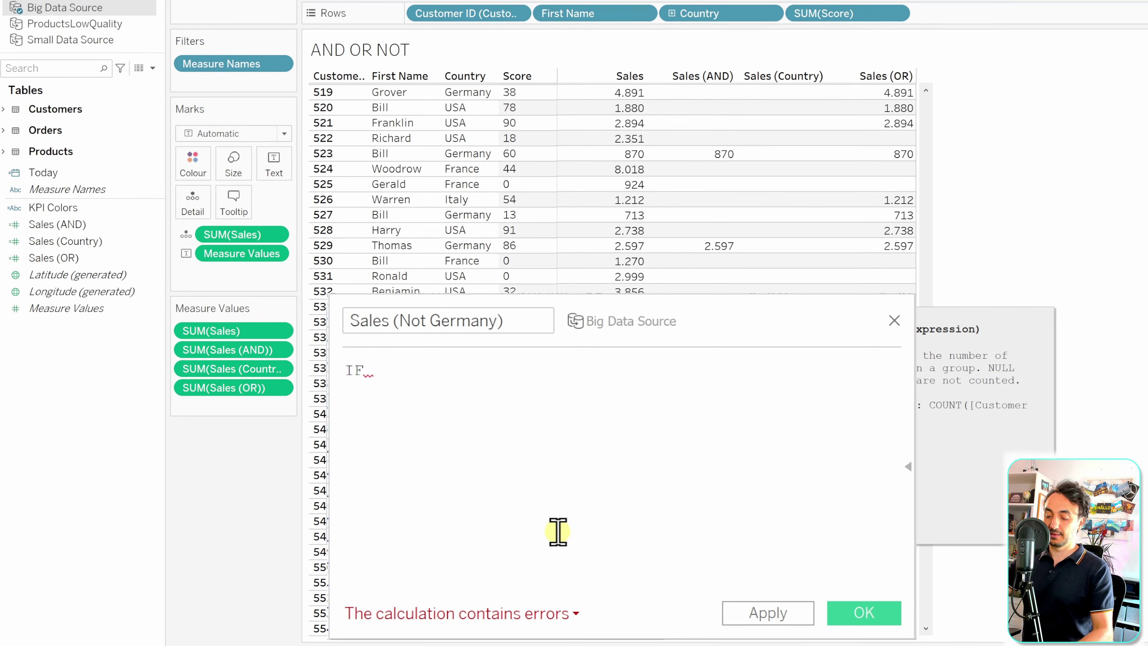
- Draft USA, Italy and France OR conditions, then delete them to leave just IF
{"action": "type", "text": "Countr"}
{"action": "key", "text": "Return"}
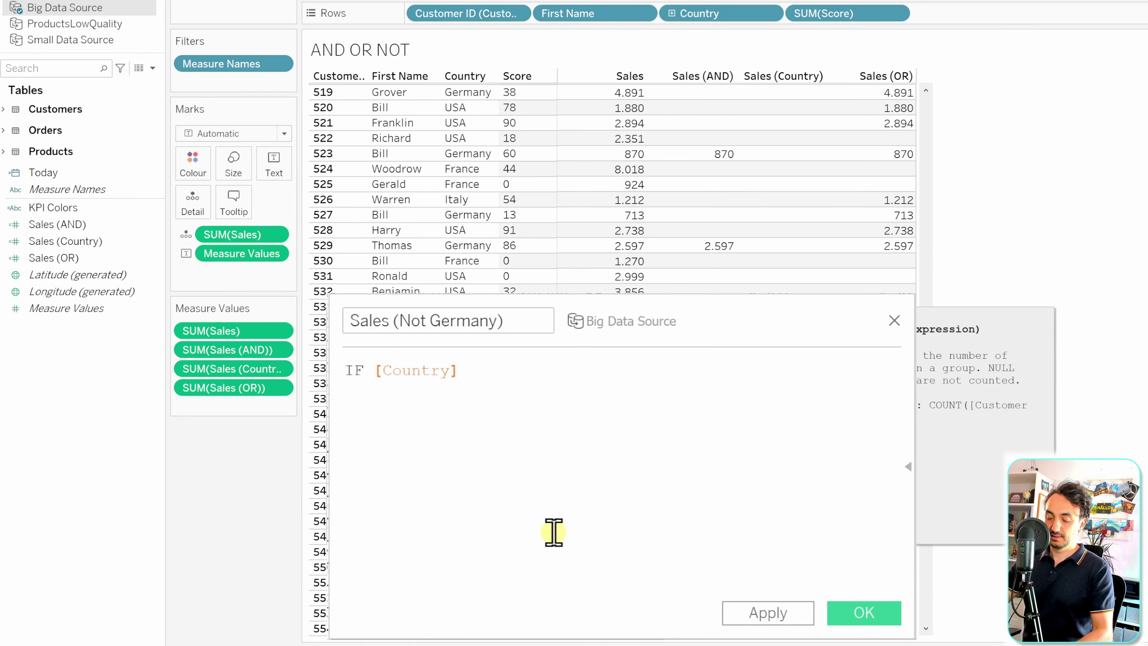
{"action": "type", "text": "= \"USA"}
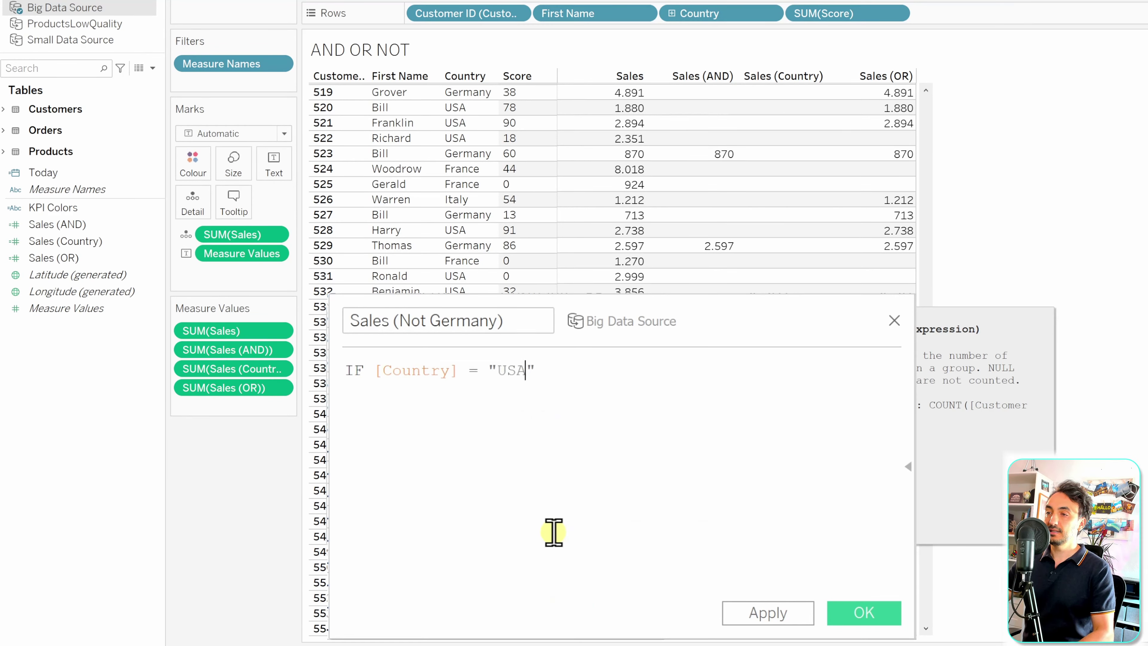
{"action": "type", "text": "\" OR "}
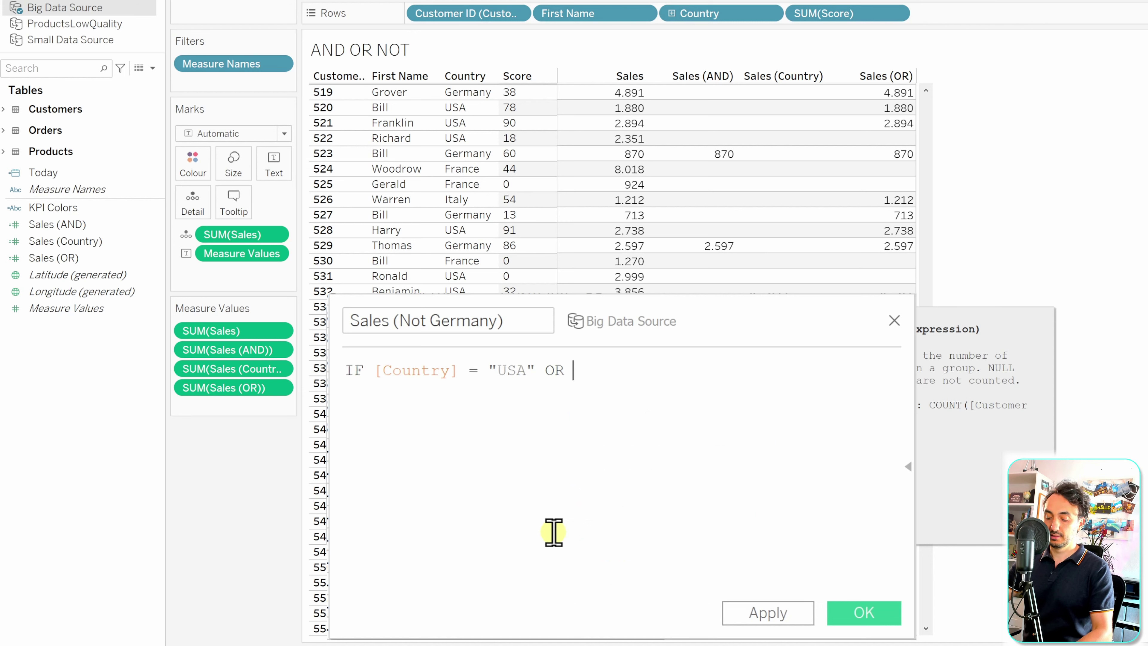
{"action": "type", "text": "[Count"}
{"action": "key", "text": "Return"}
{"action": "type", "text": "= \"Italy"}
{"action": "key", "text": "BackSpace"}
{"action": "key", "text": "Right"}
{"action": "type", "text": "OR ["}
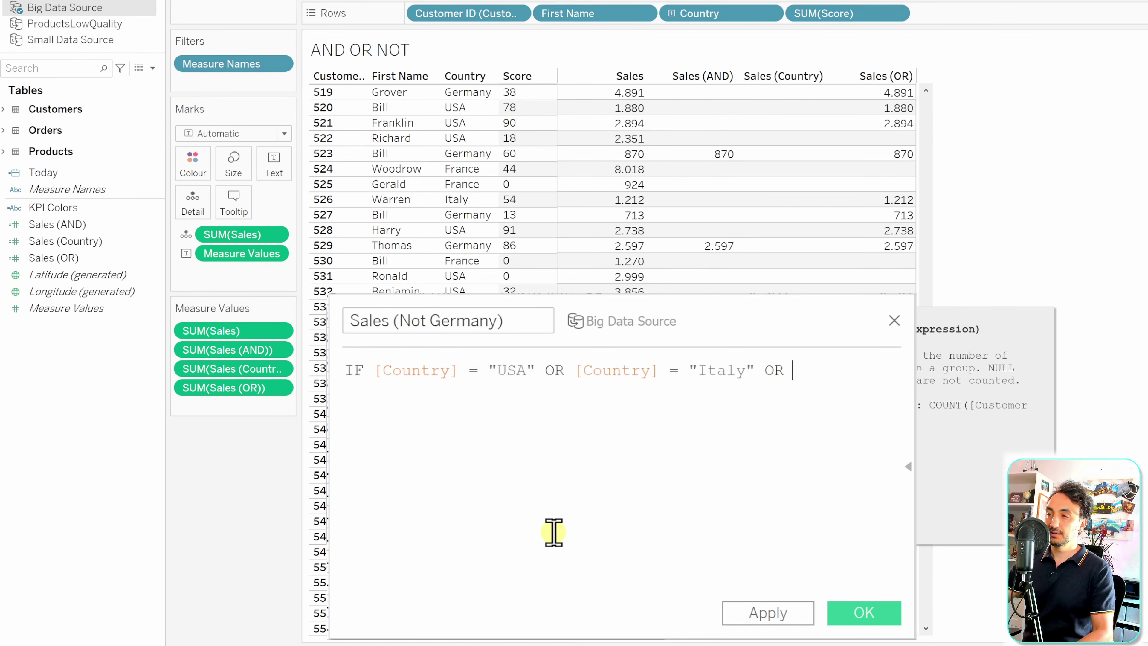
{"action": "type", "text": "Count"}
{"action": "key", "text": "Return"}
{"action": "type", "text": "="}
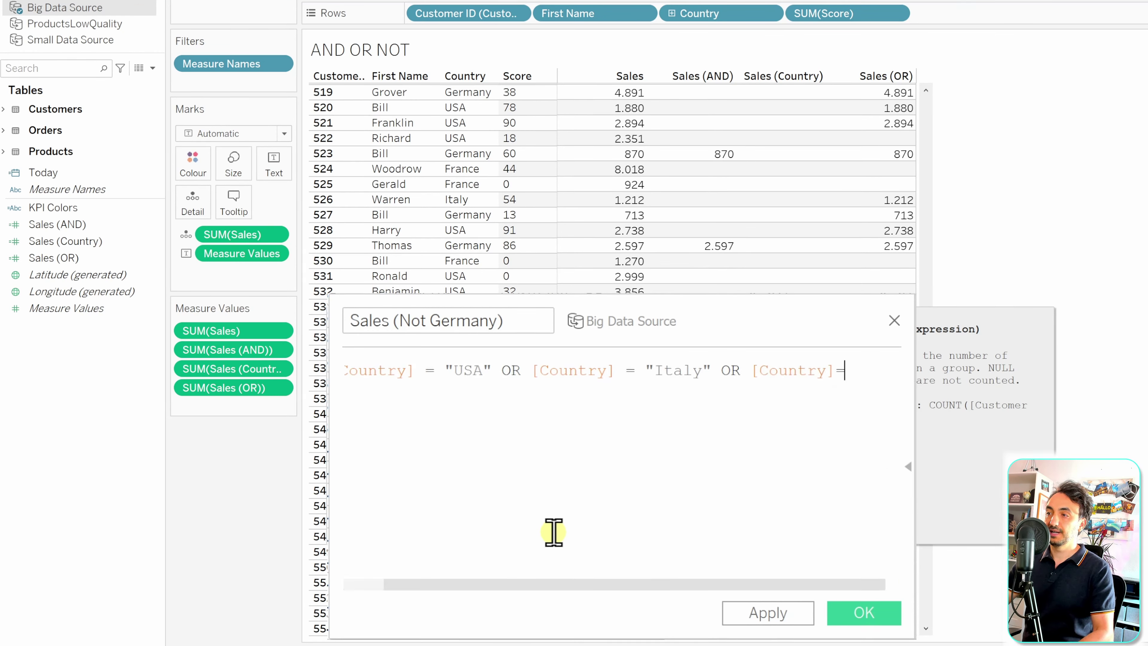
{"action": "type", "text": "\"France"}
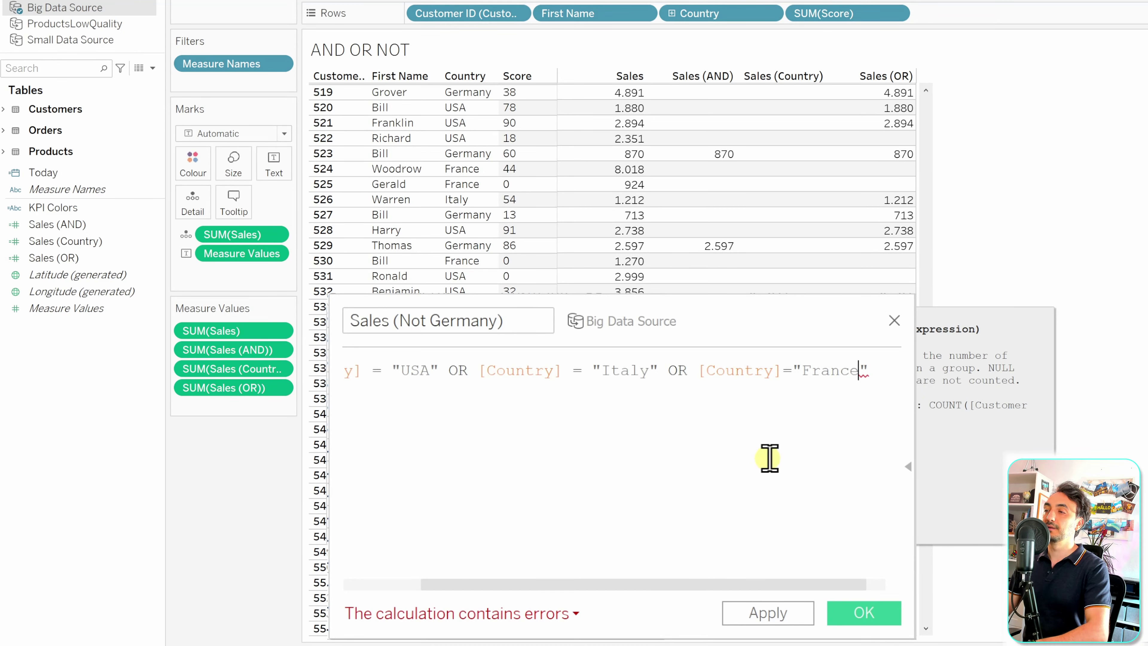
{"action": "left_click_drag", "start_coordinate": [877, 375], "coordinate": [380, 371]}
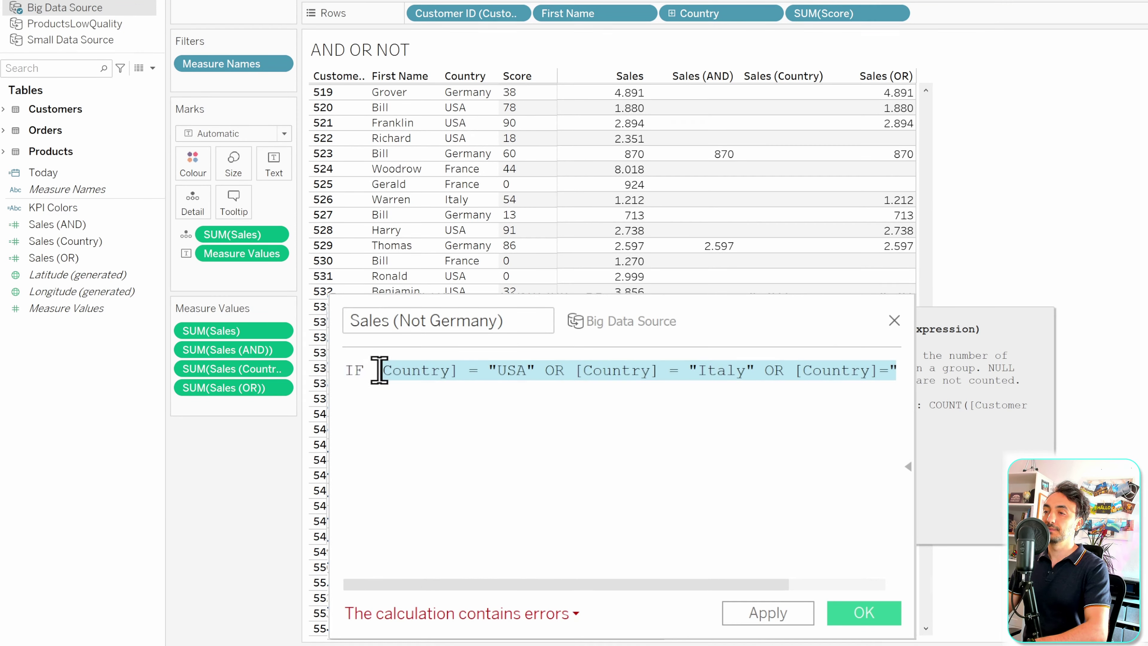
{"action": "key", "text": "BackSpace"}
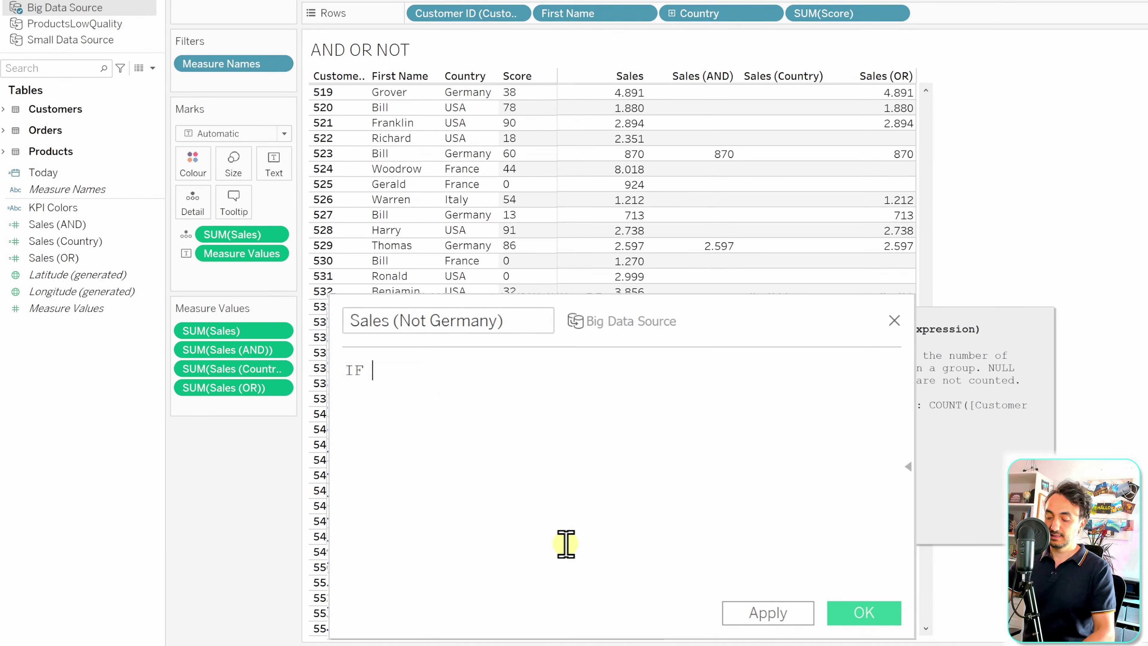
- Write the condition NOT [Country] = "Germany" after IF
{"action": "type", "text": "Coun"}
{"action": "key", "text": "Down"}
{"action": "key", "text": "Down"}
{"action": "key", "text": "Return"}
{"action": "type", "text": "= \""}
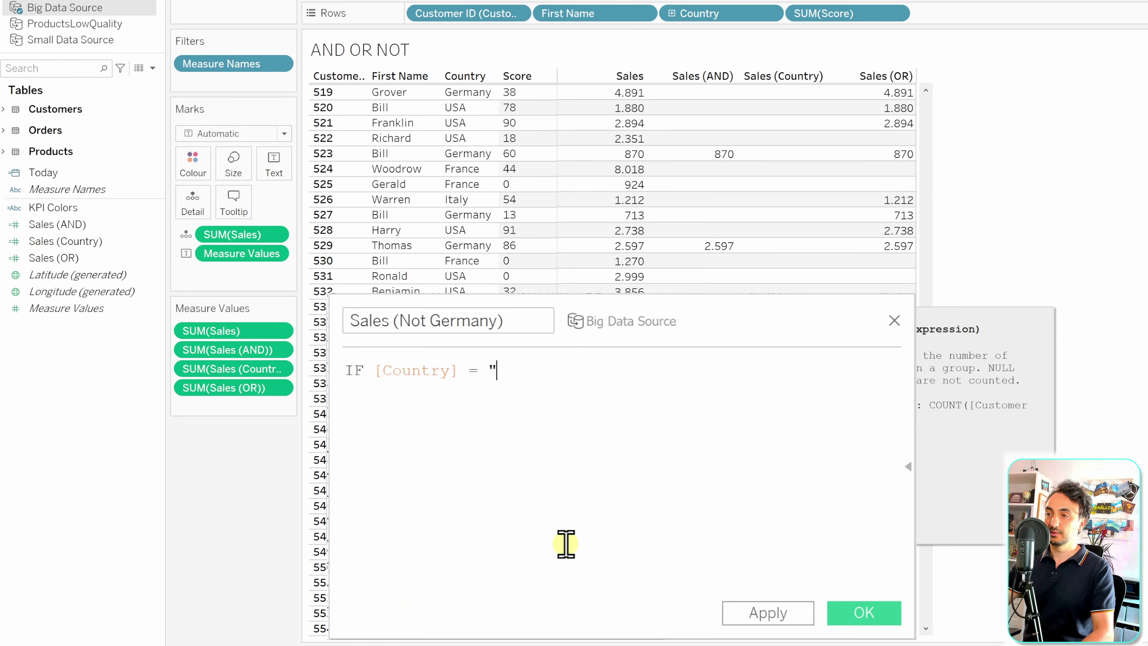
{"action": "type", "text": "Germany"}
{"action": "key", "text": "Left"}
{"action": "key", "text": "Left"}
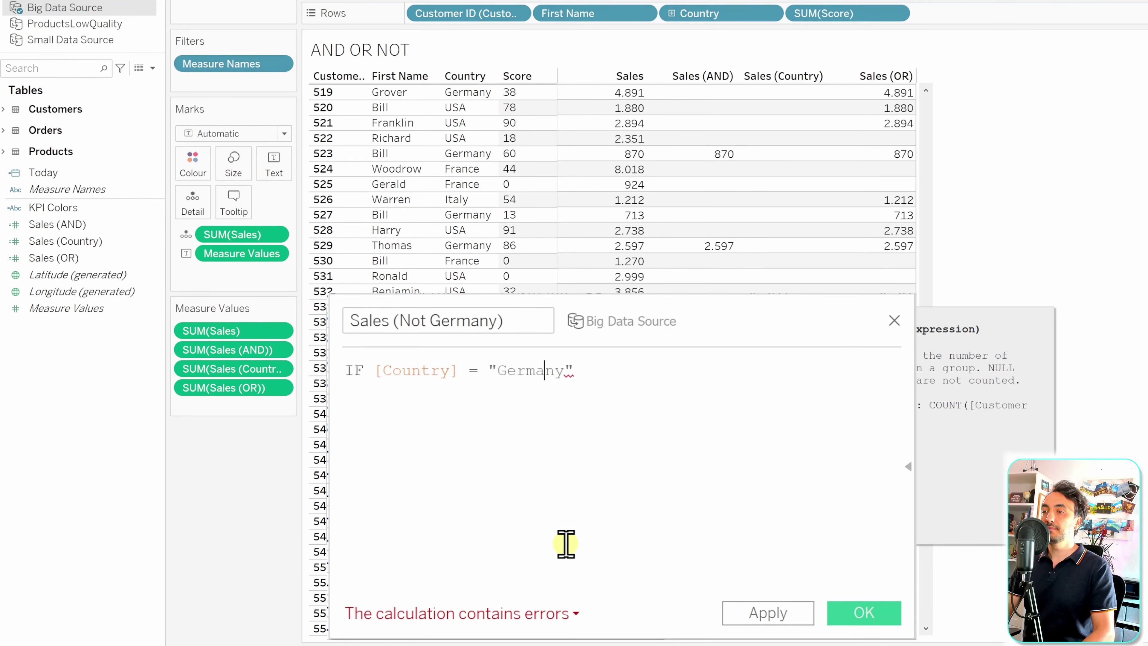
{"action": "key", "text": "Left"}
{"action": "key", "text": "Left"}
{"action": "key", "text": "Left"}
{"action": "key", "text": "Left"}
{"action": "key", "text": "Left"}
{"action": "key", "text": "Left"}
{"action": "key", "text": "Left"}
{"action": "key", "text": "Left"}
{"action": "key", "text": "Left"}
{"action": "key", "text": "Left"}
{"action": "key", "text": "Left"}
{"action": "key", "text": "Left"}
{"action": "key", "text": "Left"}
{"action": "key", "text": "Left"}
{"action": "key", "text": "Left"}
{"action": "key", "text": "Left"}
{"action": "key", "text": "Left"}
{"action": "key", "text": "Left"}
{"action": "type", "text": "N"}
{"action": "key", "text": "Return"}
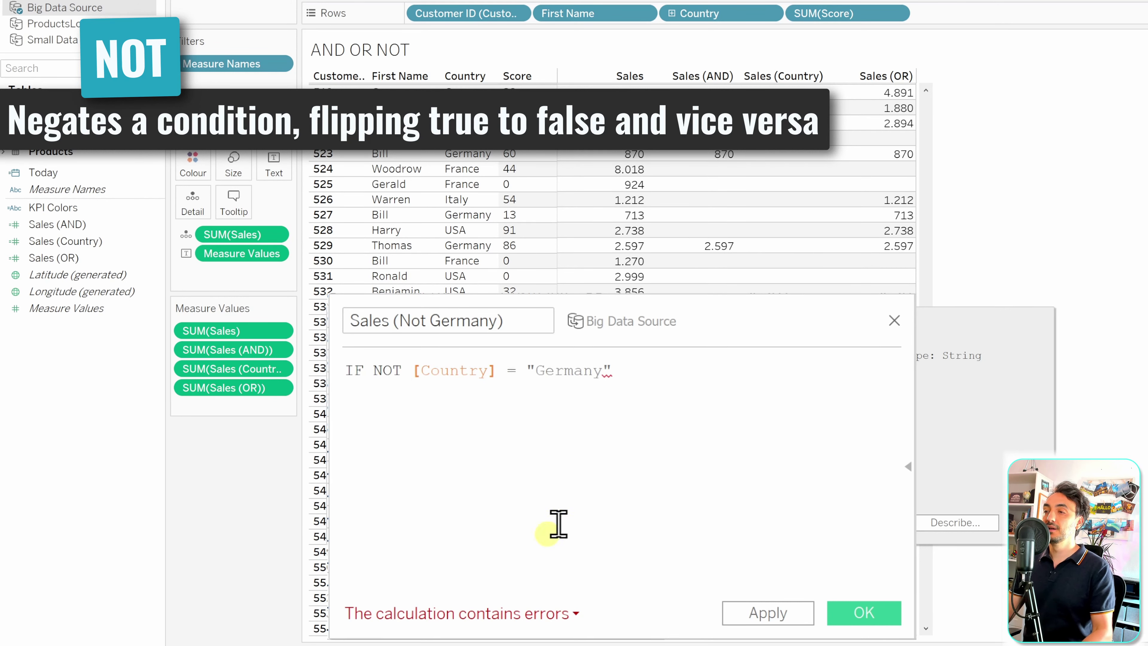
- Complete the formula with THEN [Sales] END and save Sales (Not Germany)
{"action": "left_click", "coordinate": [640, 384]}
{"action": "type", "text": "THEN "}
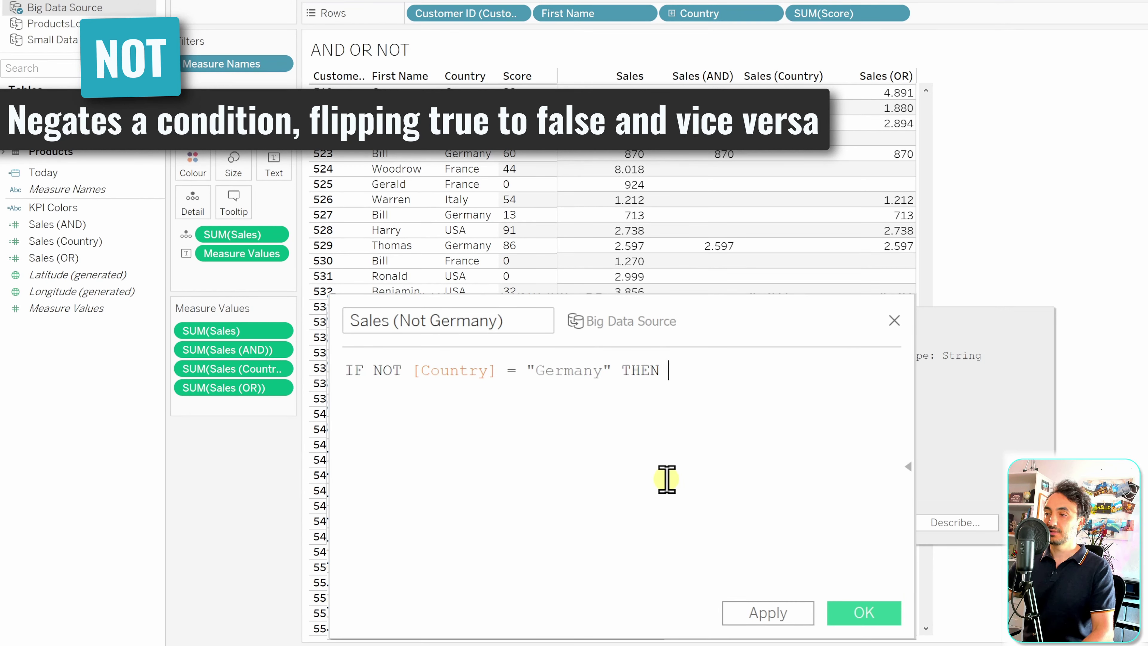
{"action": "type", "text": "[Sal"}
{"action": "key", "text": "Return"}
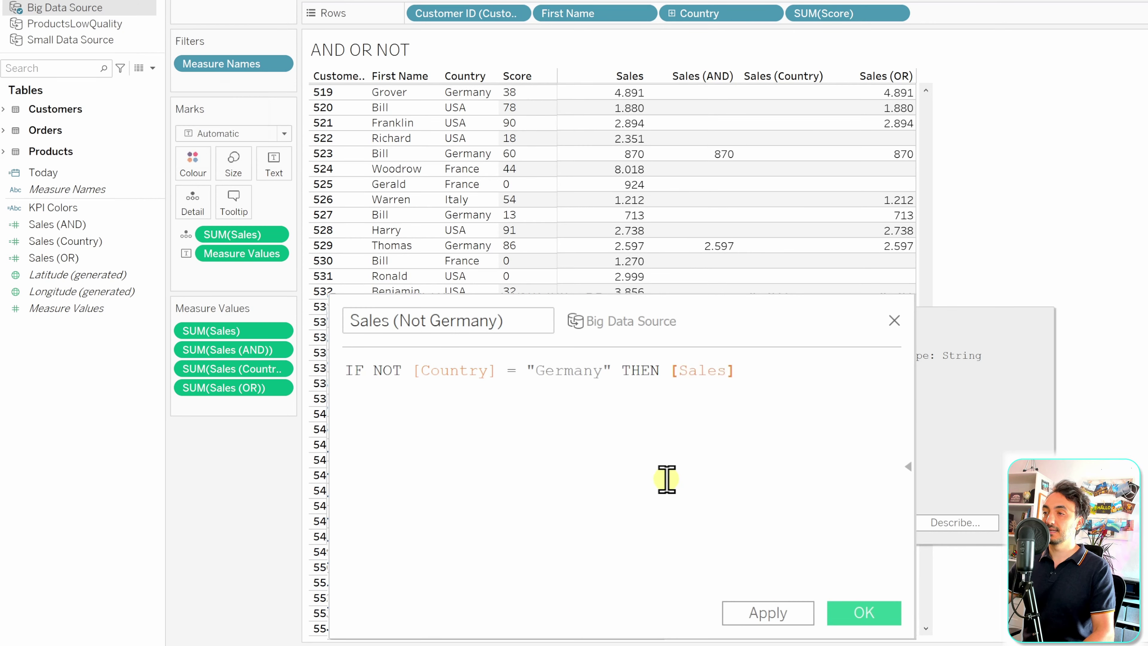
{"action": "key", "text": "Return"}
{"action": "type", "text": "END"}
{"action": "key", "text": "Return"}
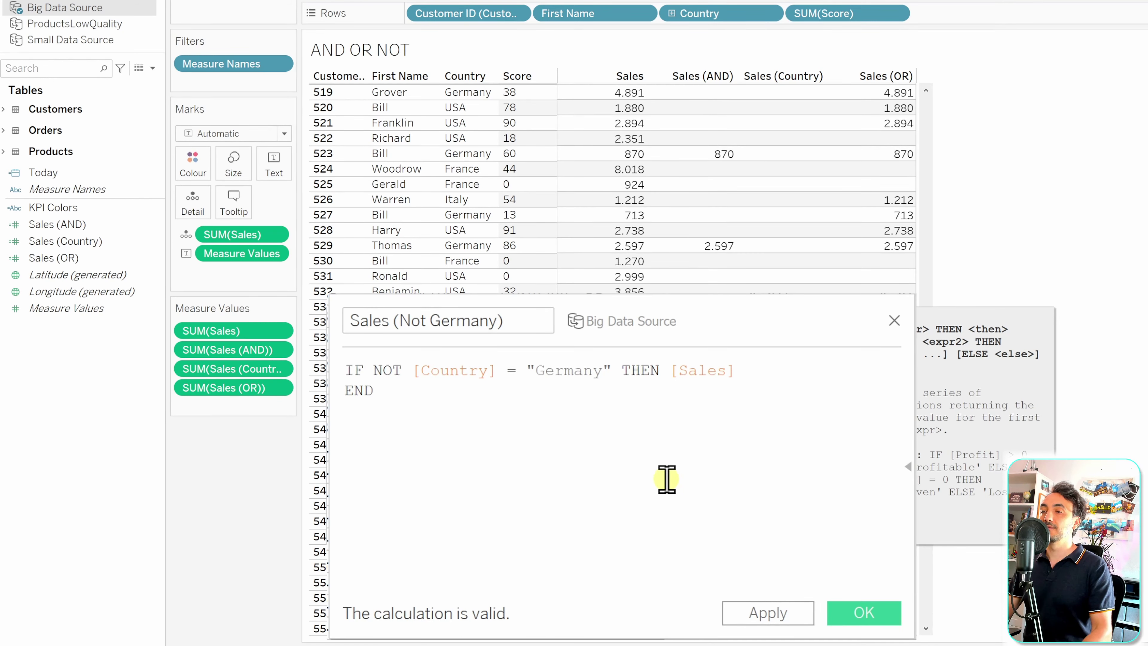
{"action": "left_click", "coordinate": [862, 614]}
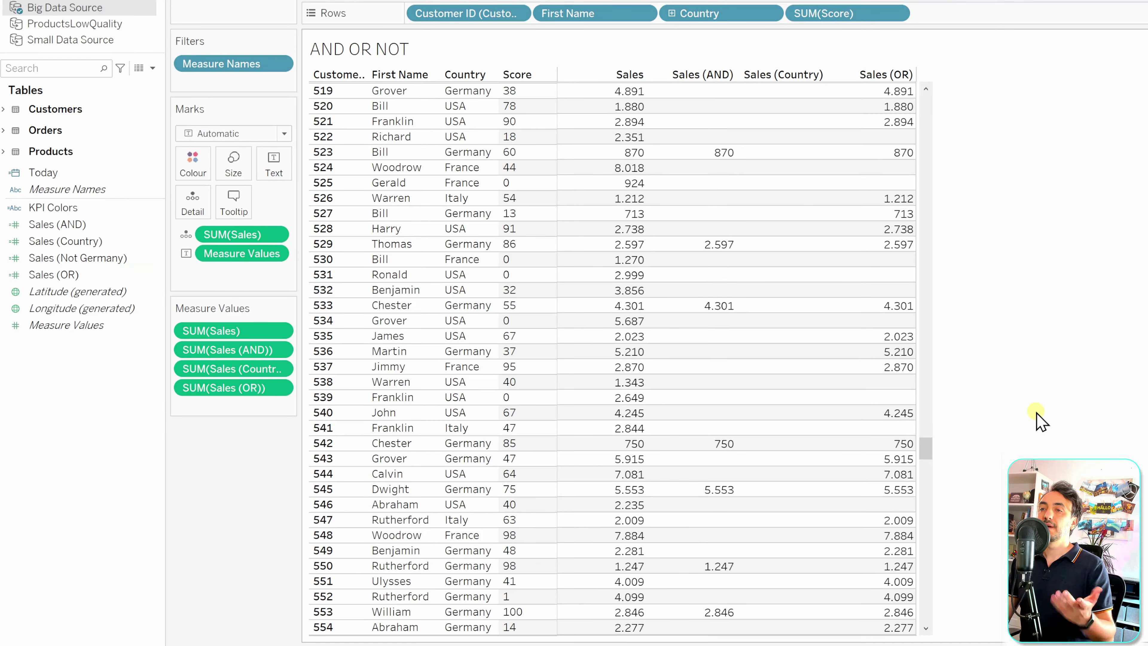
- Add Sales (Not Germany) as a table column and widen the measure columns
{"action": "left_click", "coordinate": [110, 258]}
{"action": "left_click_drag", "start_coordinate": [97, 263], "coordinate": [840, 168]}
{"action": "left_click_drag", "start_coordinate": [915, 77], "coordinate": [936, 77]}
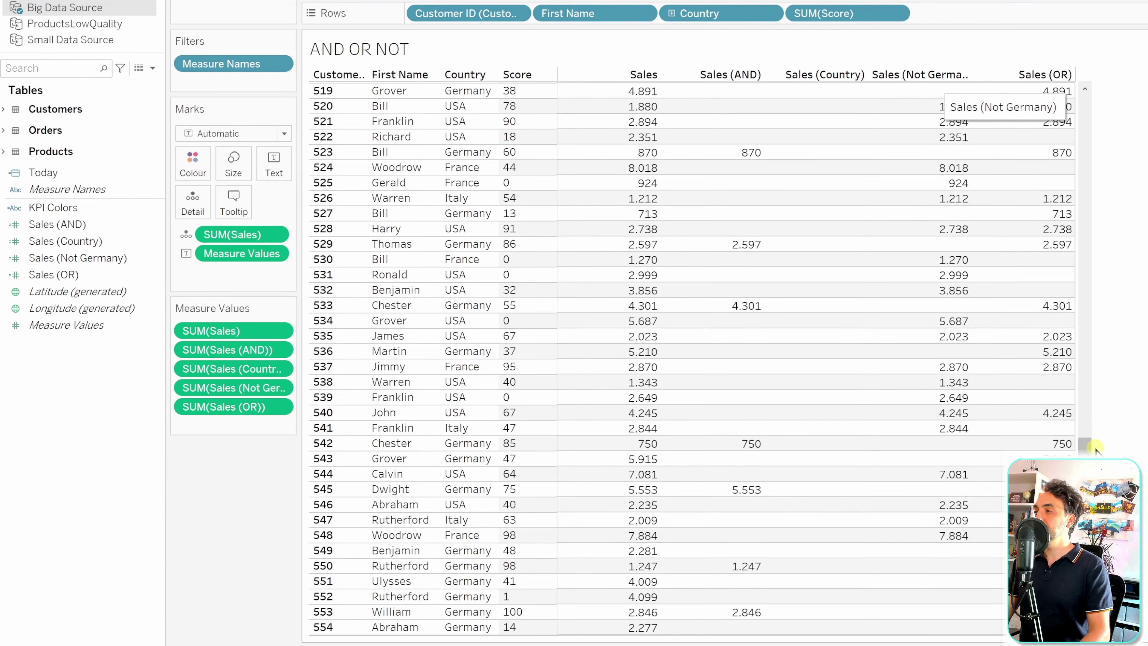
{"action": "left_click_drag", "start_coordinate": [1085, 445], "coordinate": [1086, 97]}
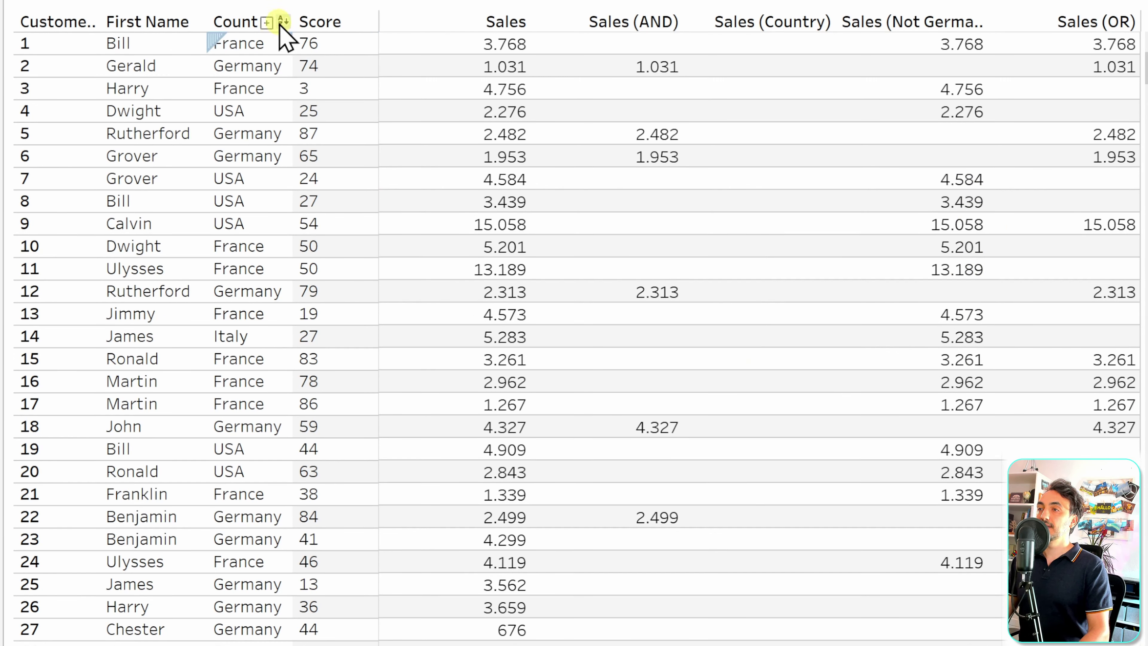
- Sort the rows by Country so France customers come first, then scroll through the results
{"action": "left_click", "coordinate": [282, 22]}
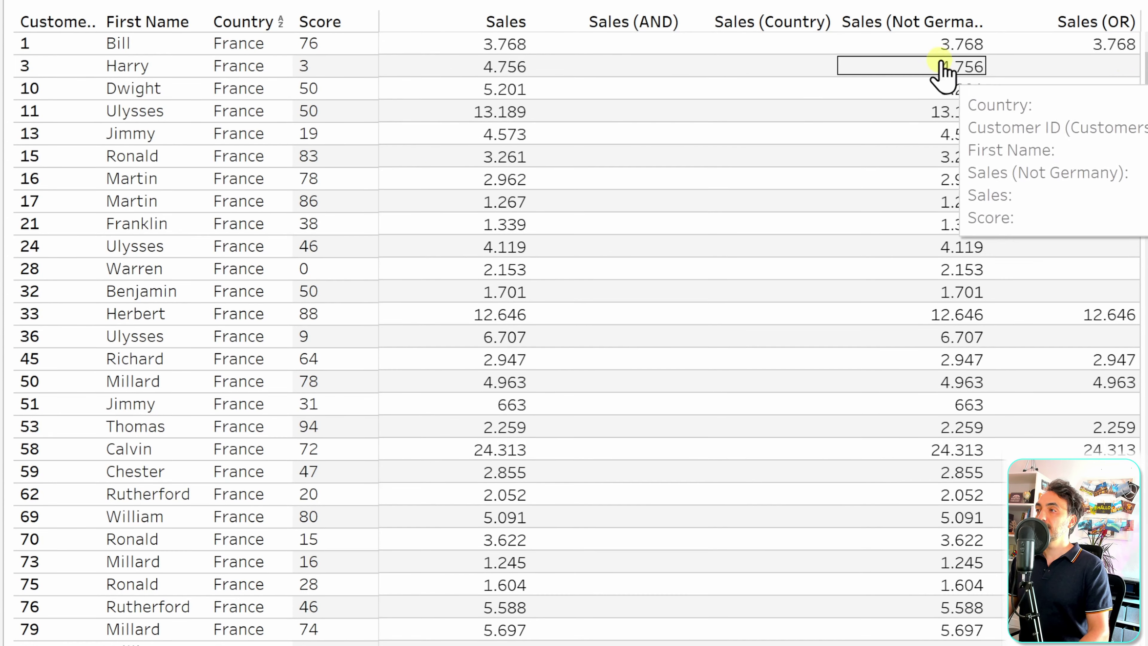
{"action": "scroll", "coordinate": [967, 154], "scroll_direction": "down", "scroll_amount": 3}
{"action": "scroll", "coordinate": [967, 154], "scroll_direction": "down", "scroll_amount": 20}
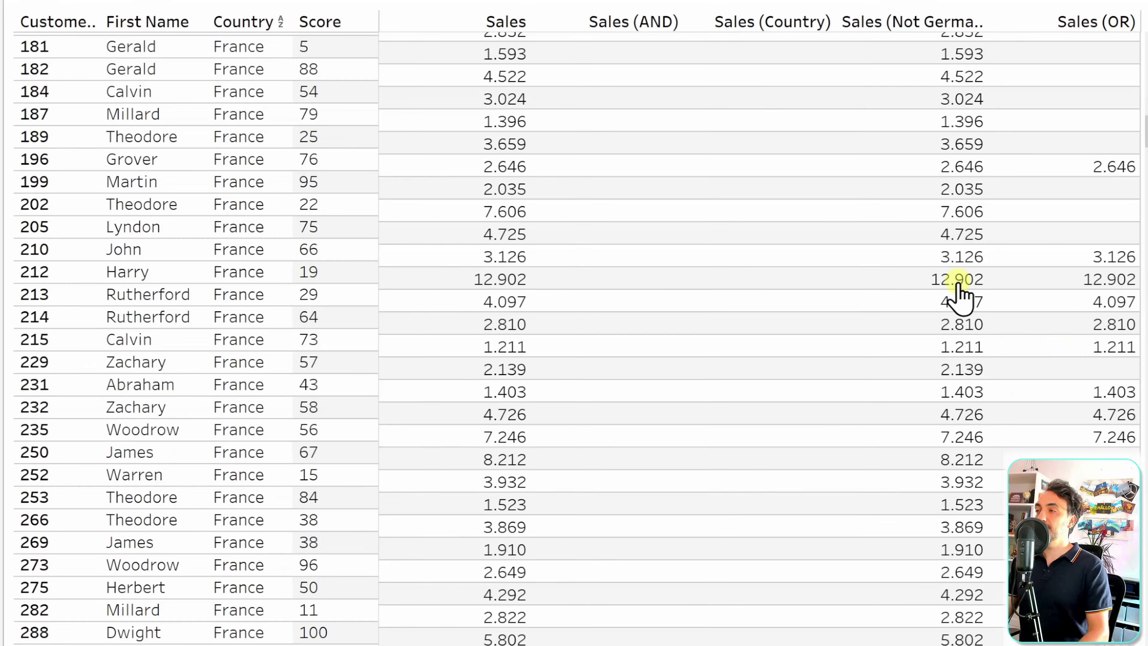
{"action": "scroll", "coordinate": [1142, 154], "scroll_direction": "down", "scroll_amount": 20}
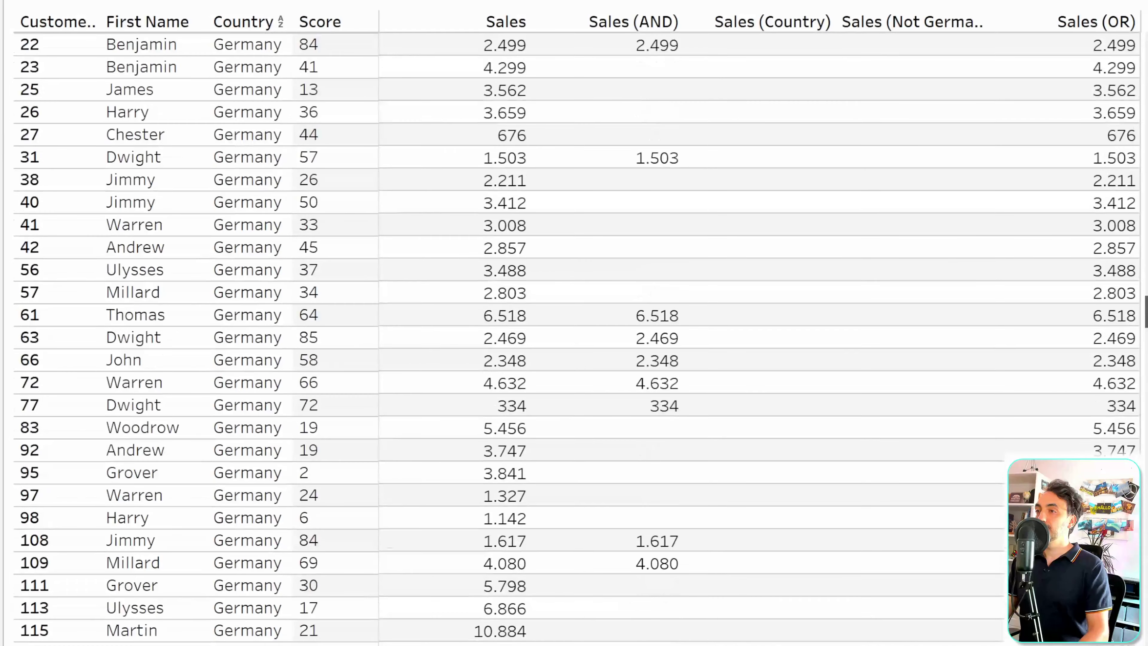
{"action": "scroll", "coordinate": [966, 267], "scroll_direction": "down", "scroll_amount": 15}
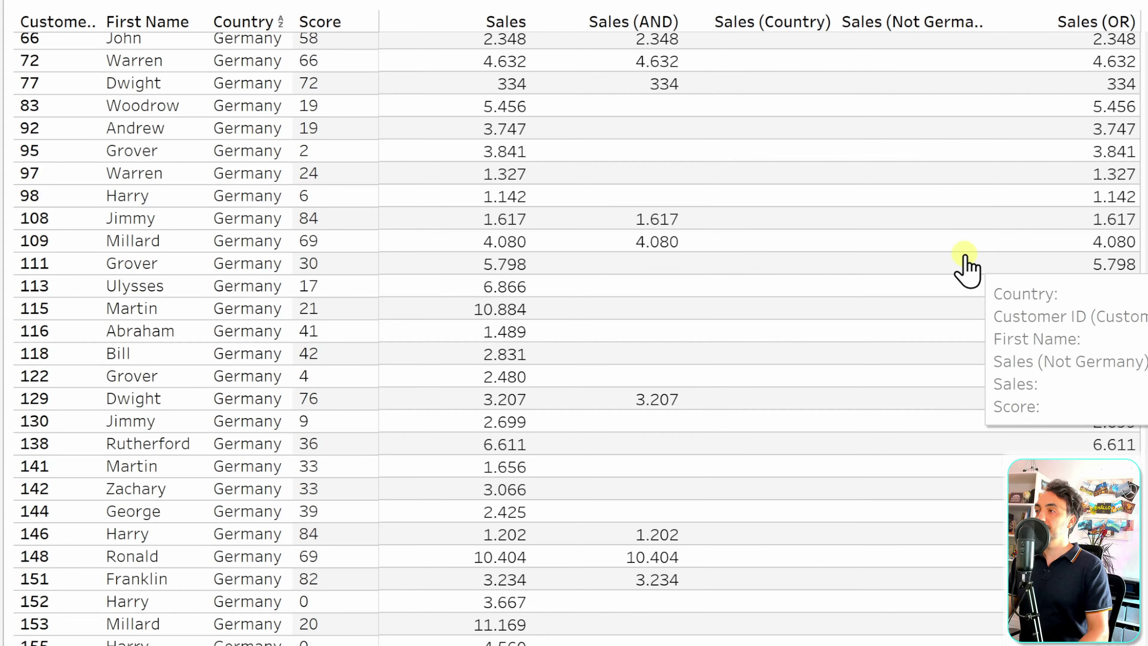
{"action": "scroll", "coordinate": [971, 271], "scroll_direction": "down", "scroll_amount": 10}
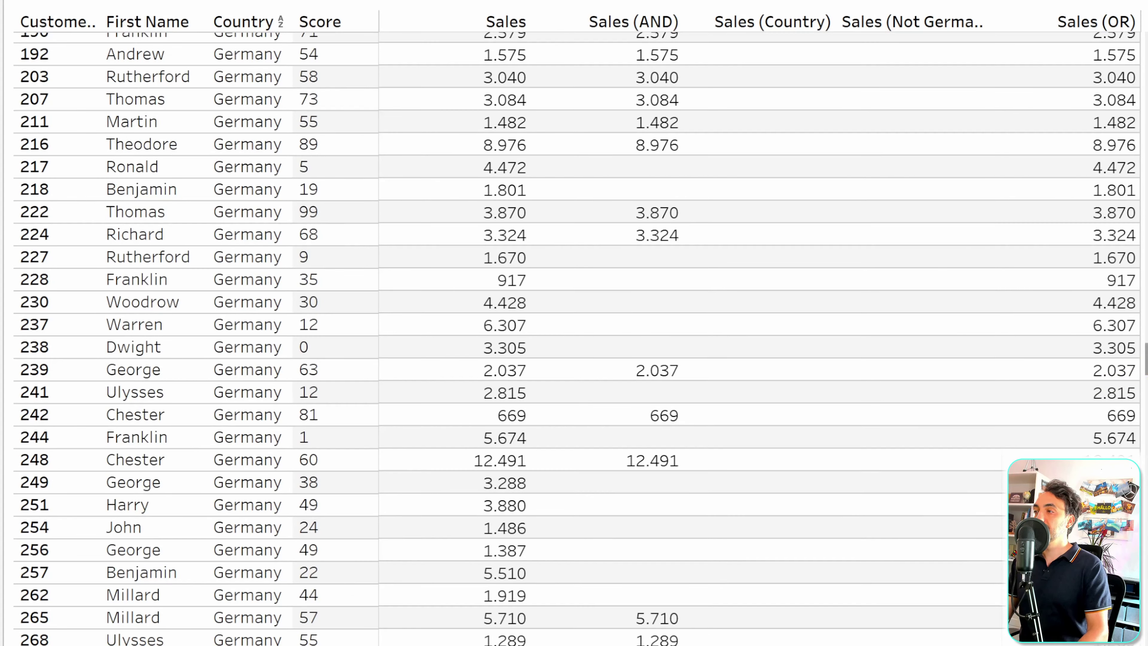
{"action": "scroll", "coordinate": [576, 339], "scroll_direction": "down", "scroll_amount": 15}
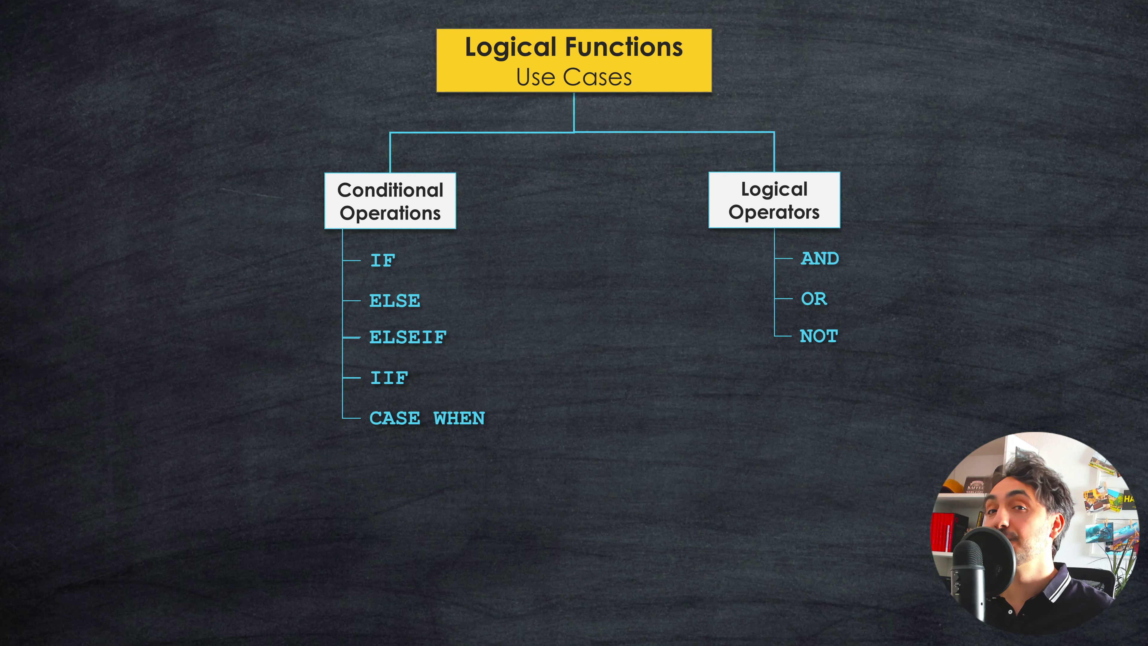
- Advance the slides to the Tableau Calculations overview map highlighting Row-Level Calculations
{"action": "key", "text": "Right"}
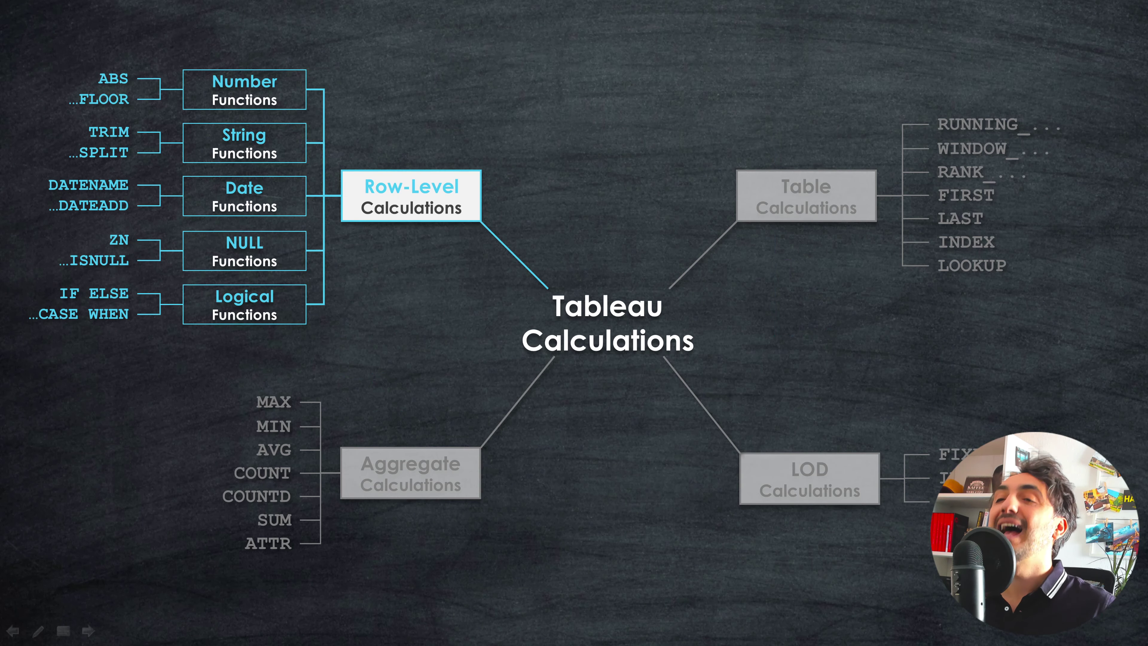